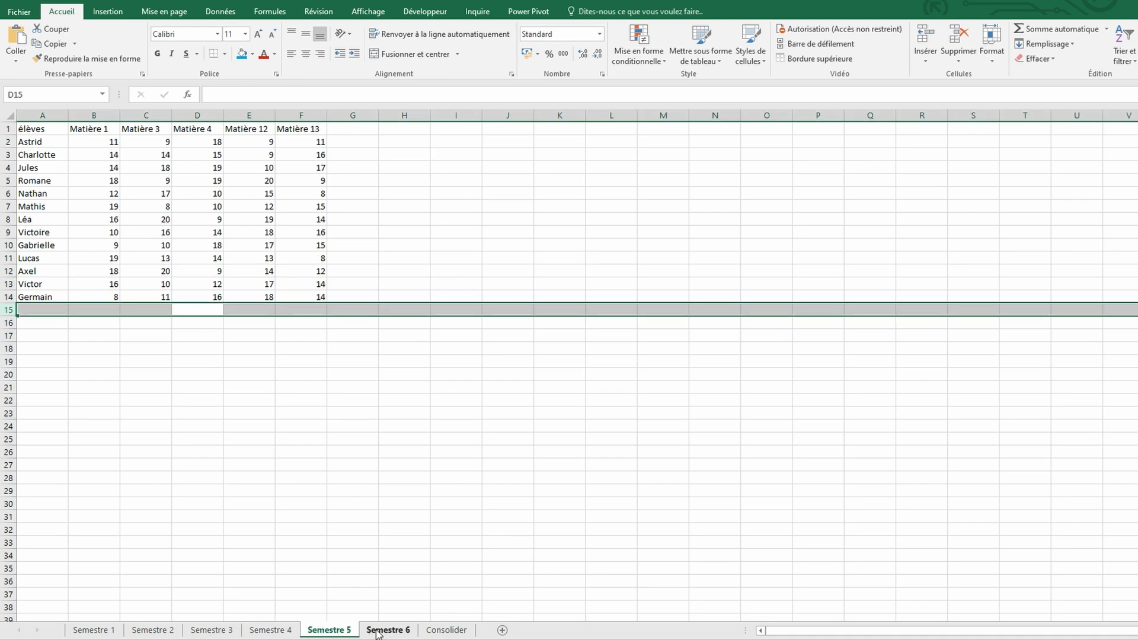
# Examine the student lists and subject columns on the Semestre 1 to Semestre 6 sheets, and view the Consolider sheet
pyautogui.click(406, 531)
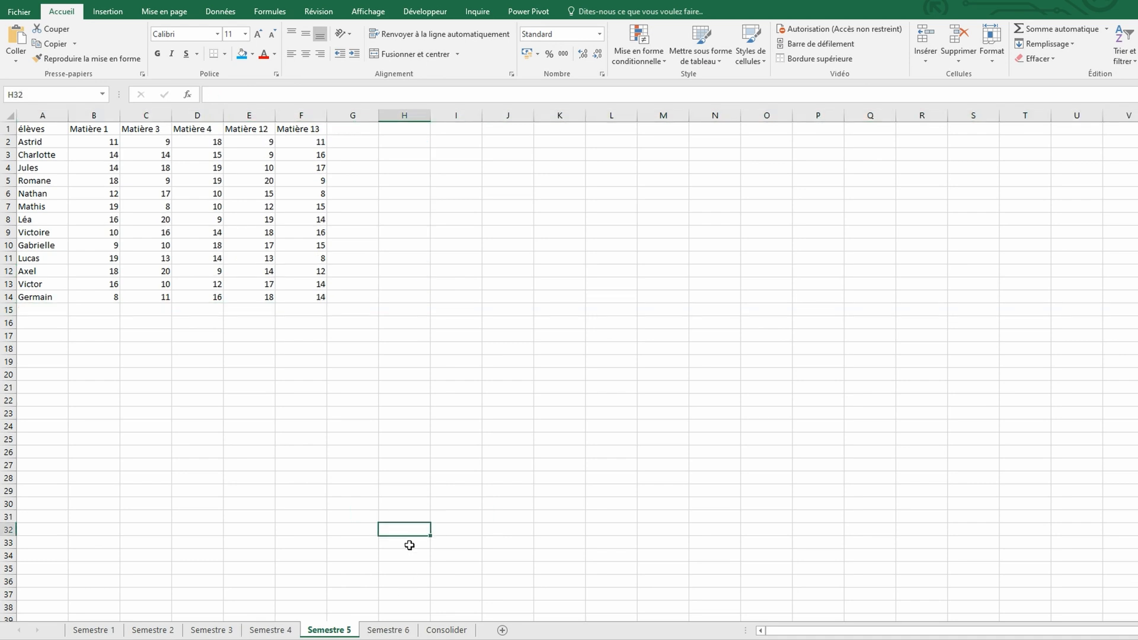
pyautogui.click(388, 630)
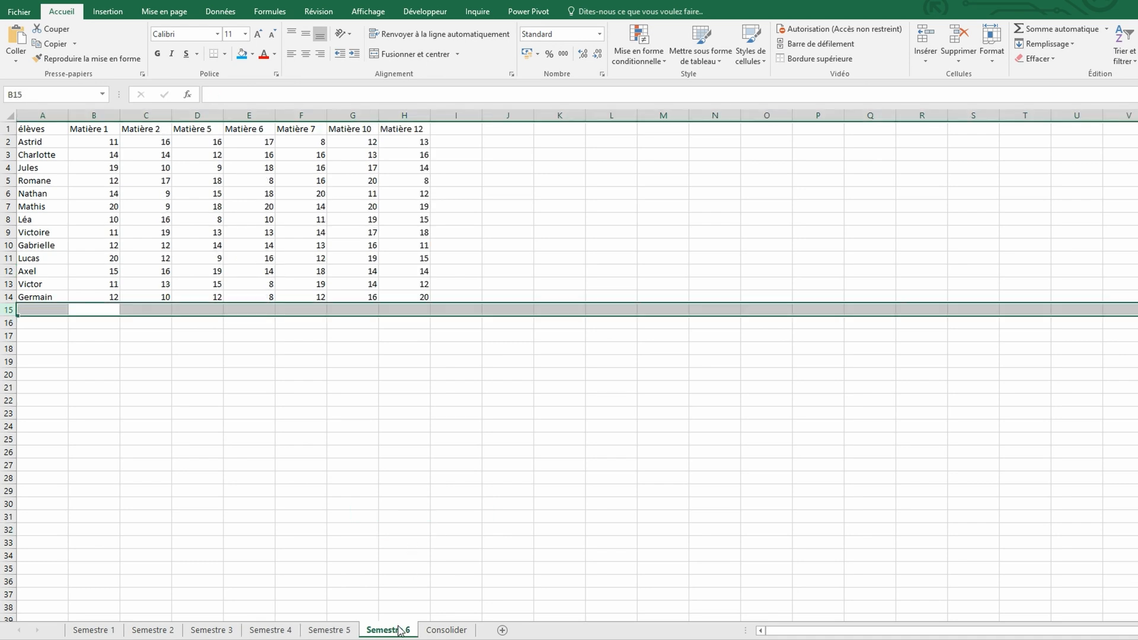
pyautogui.click(94, 630)
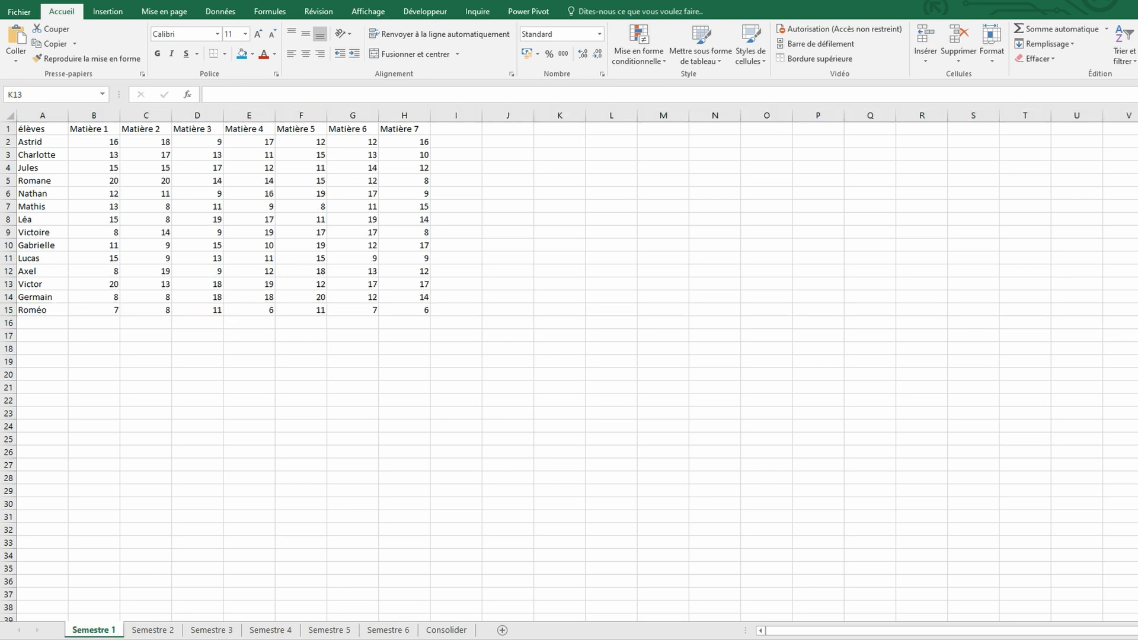
pyautogui.click(151, 632)
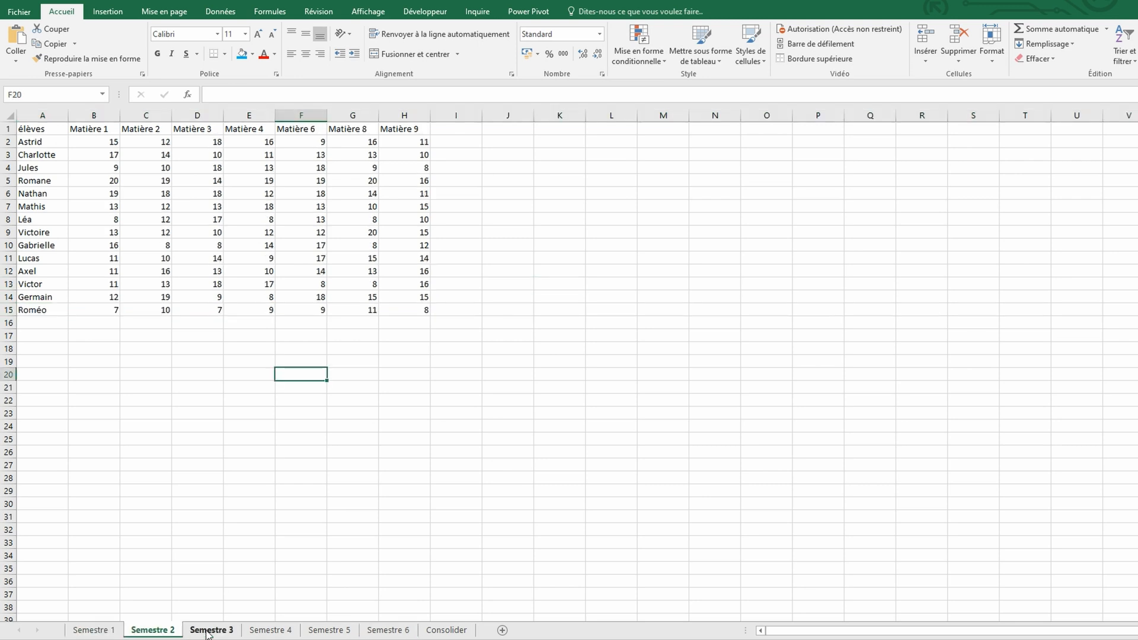
pyautogui.click(207, 631)
pyautogui.click(257, 632)
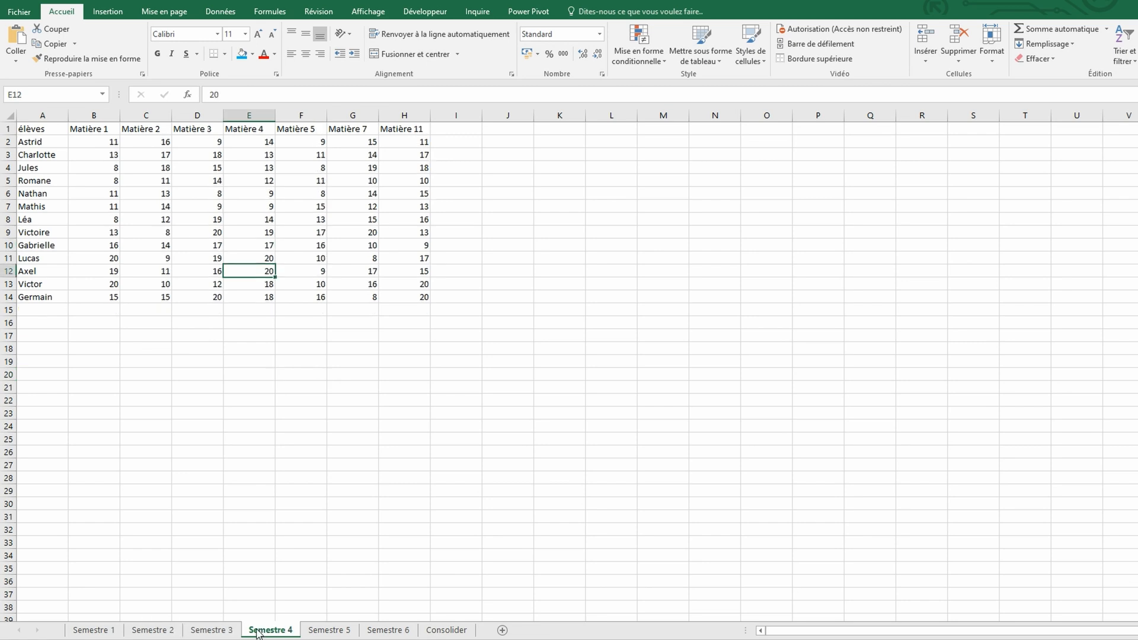
pyautogui.click(317, 632)
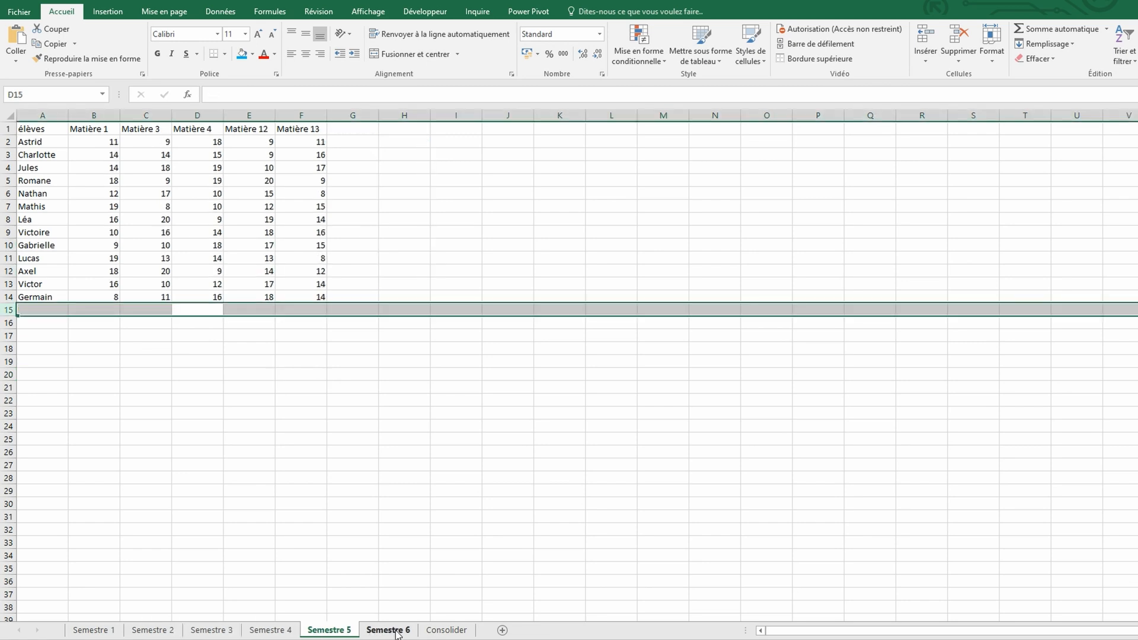
pyautogui.click(405, 530)
pyautogui.click(396, 632)
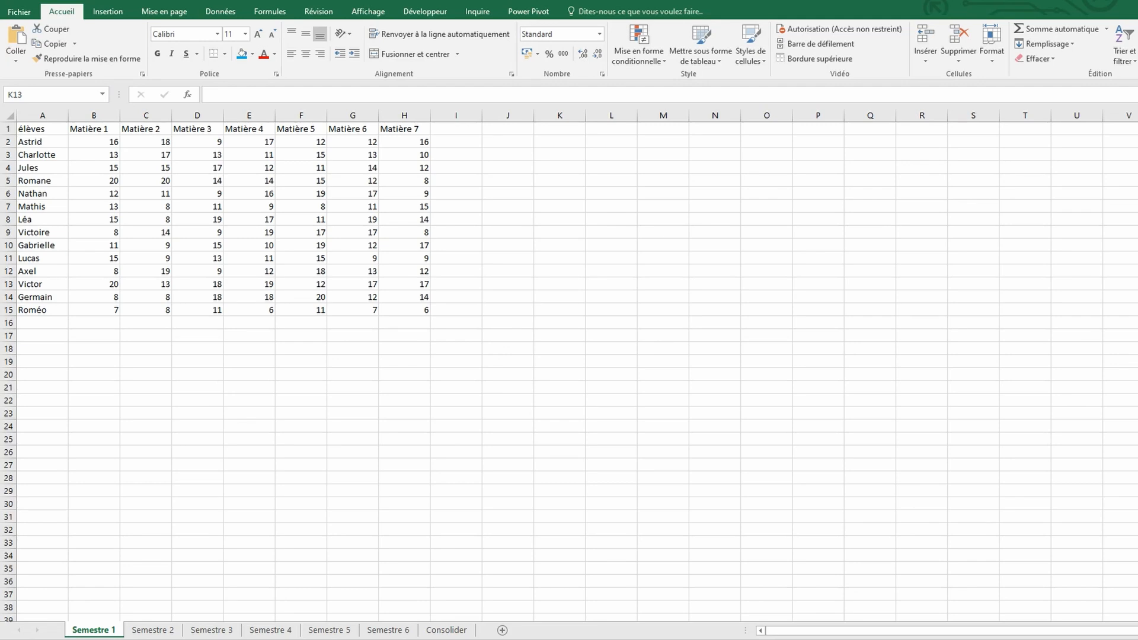
pyautogui.click(149, 633)
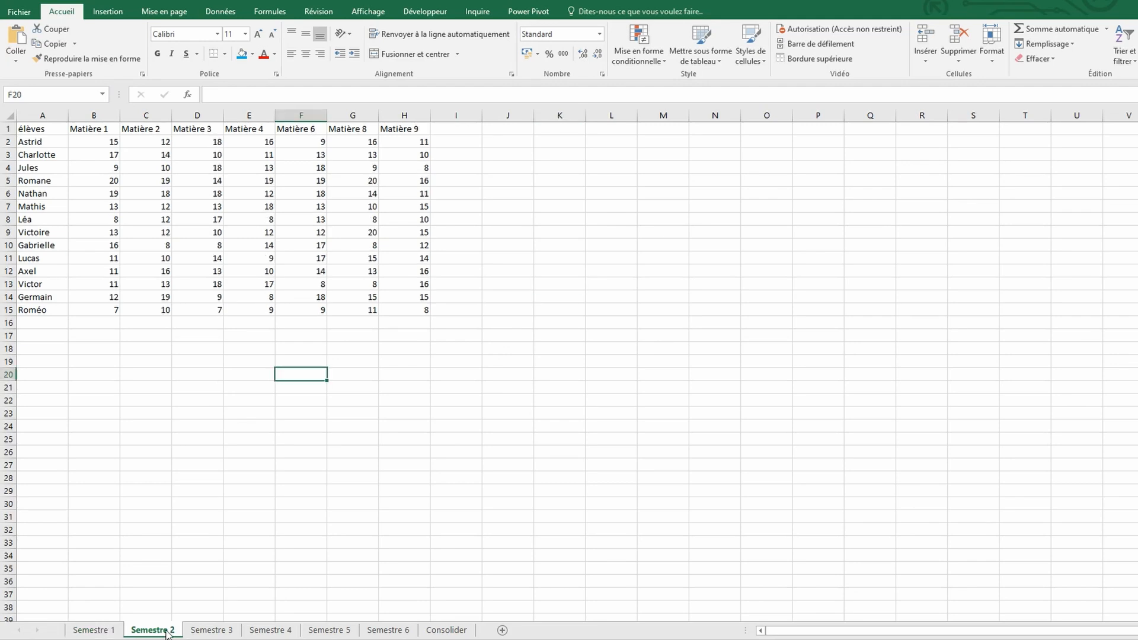
pyautogui.click(207, 634)
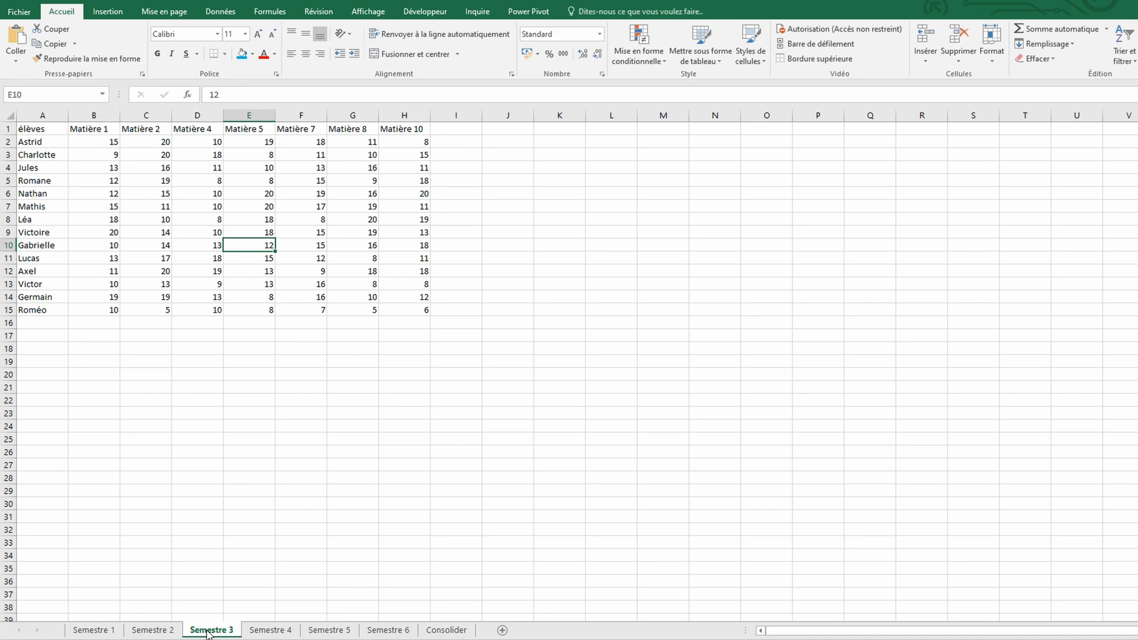
pyautogui.click(257, 633)
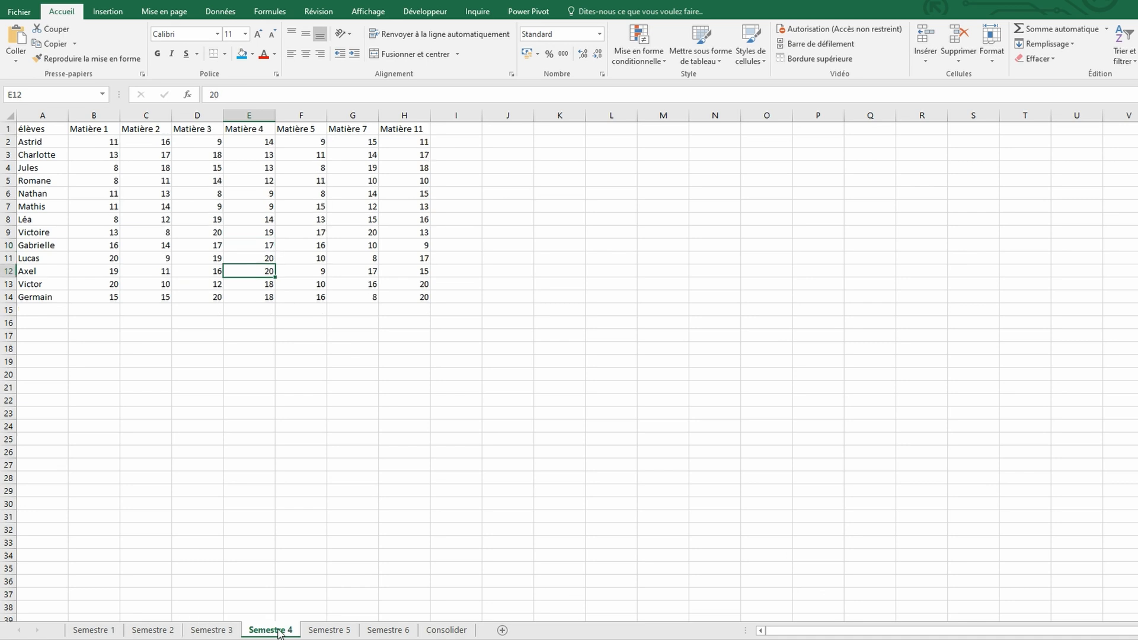
pyautogui.click(316, 633)
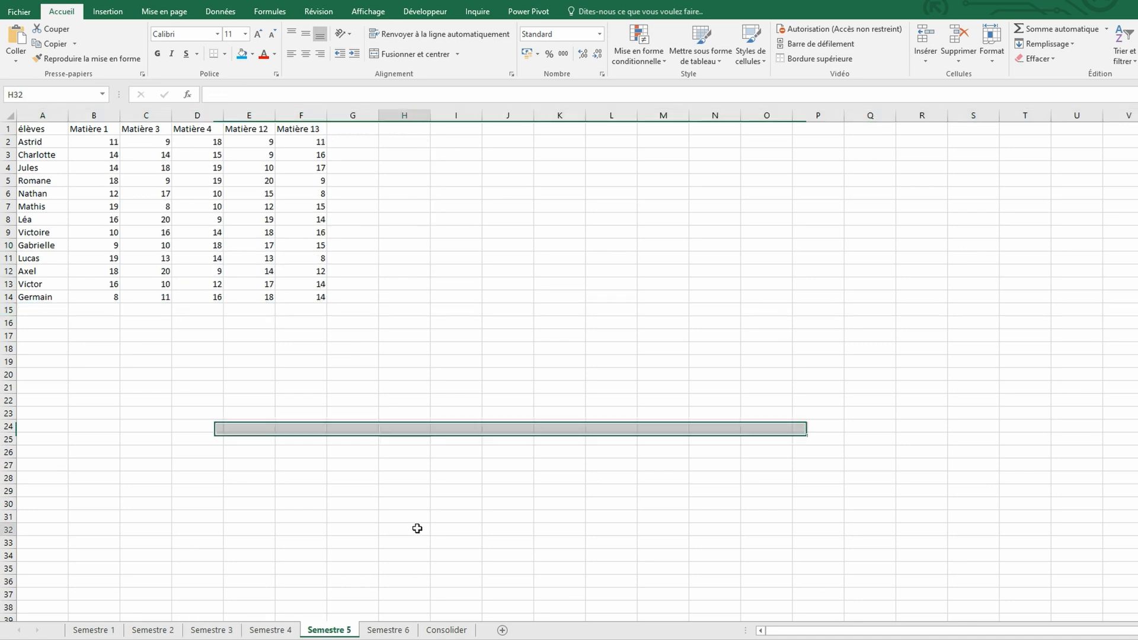
pyautogui.click(395, 632)
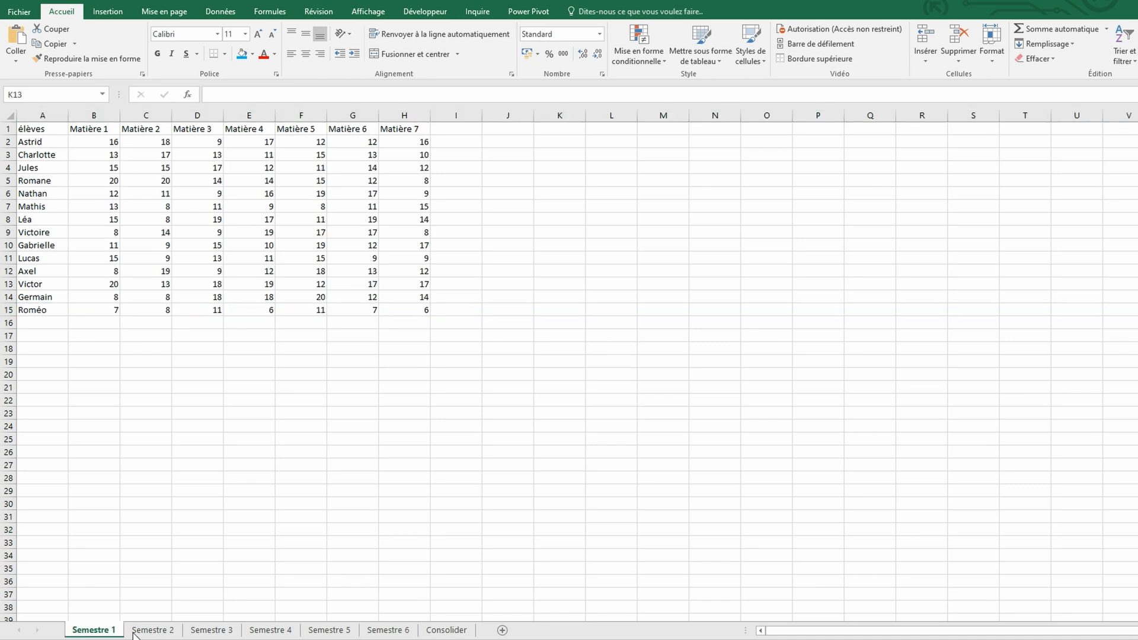
pyautogui.click(153, 632)
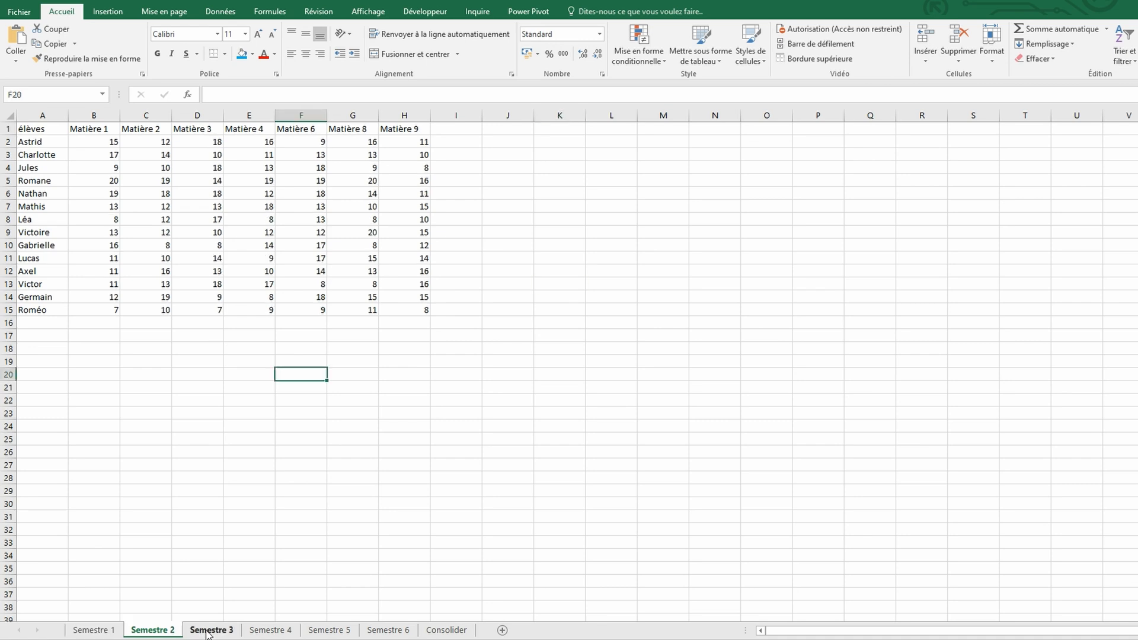
pyautogui.click(207, 632)
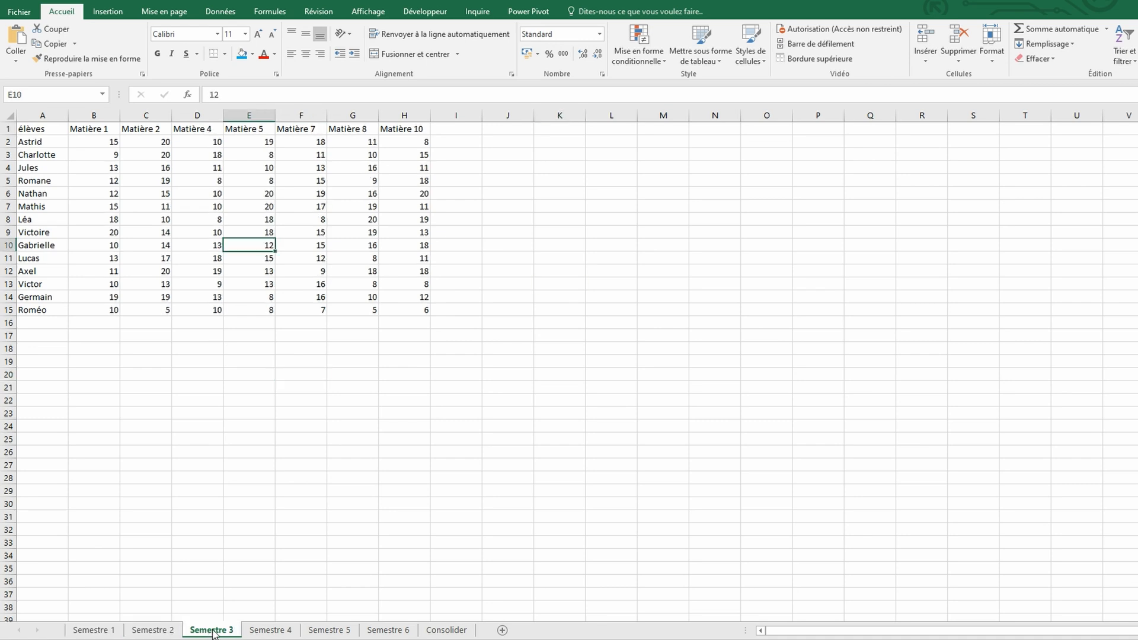
pyautogui.click(257, 632)
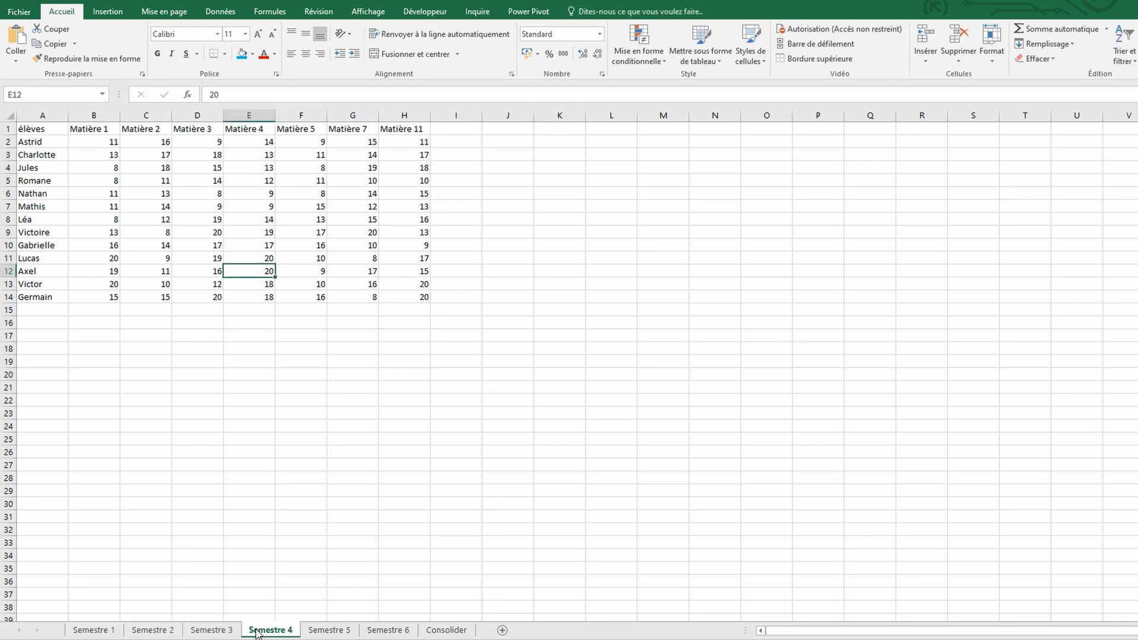
pyautogui.click(317, 632)
pyautogui.click(409, 528)
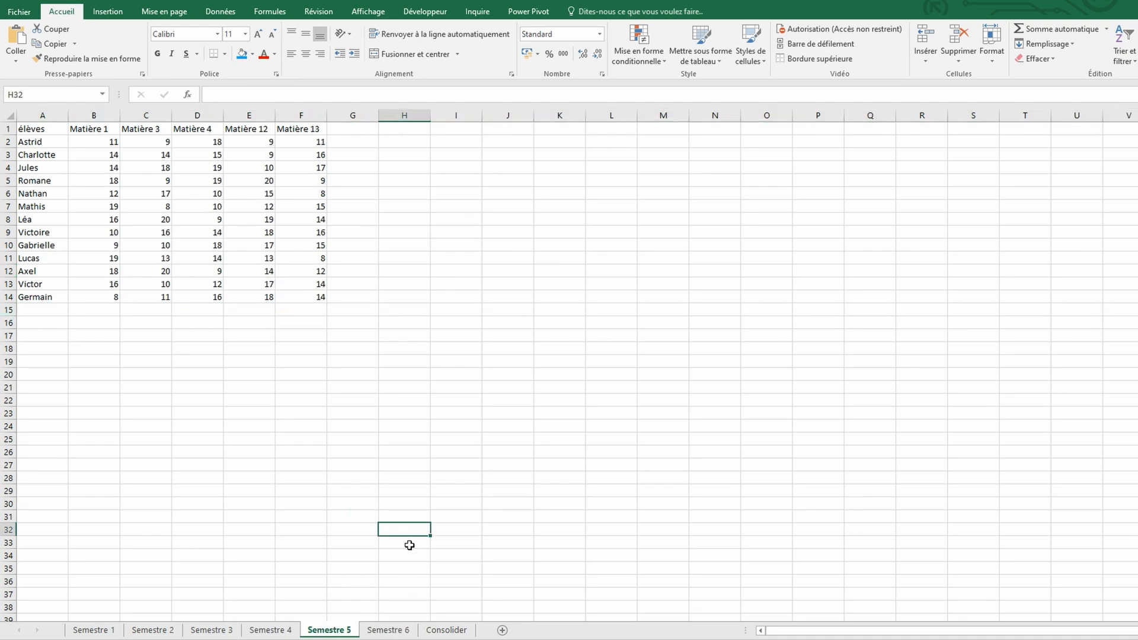
pyautogui.click(397, 632)
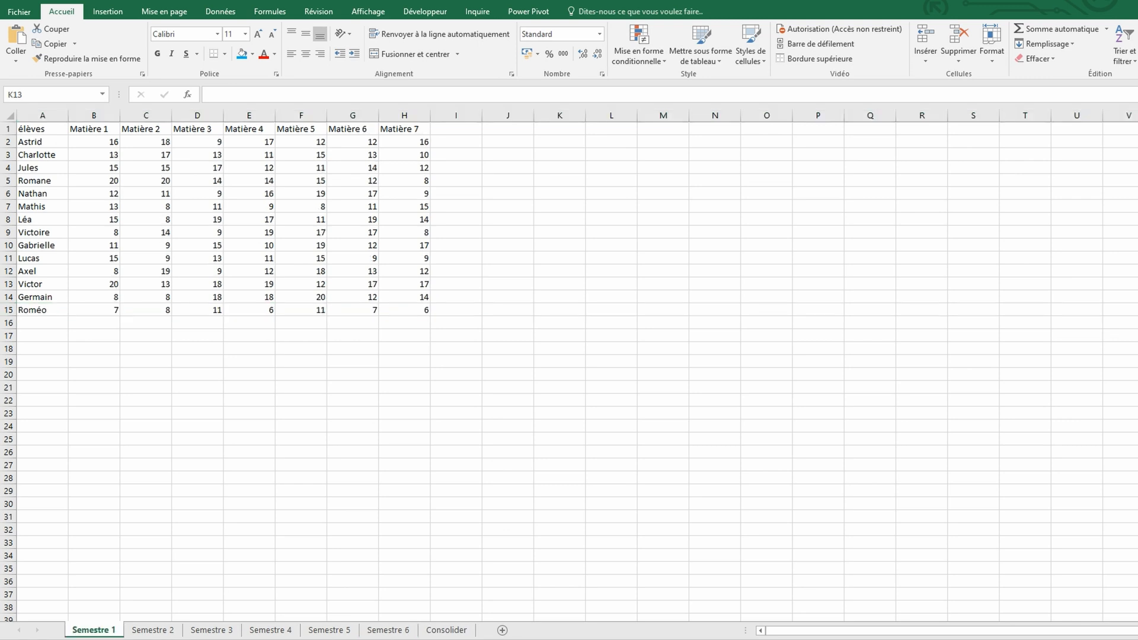
pyautogui.click(153, 631)
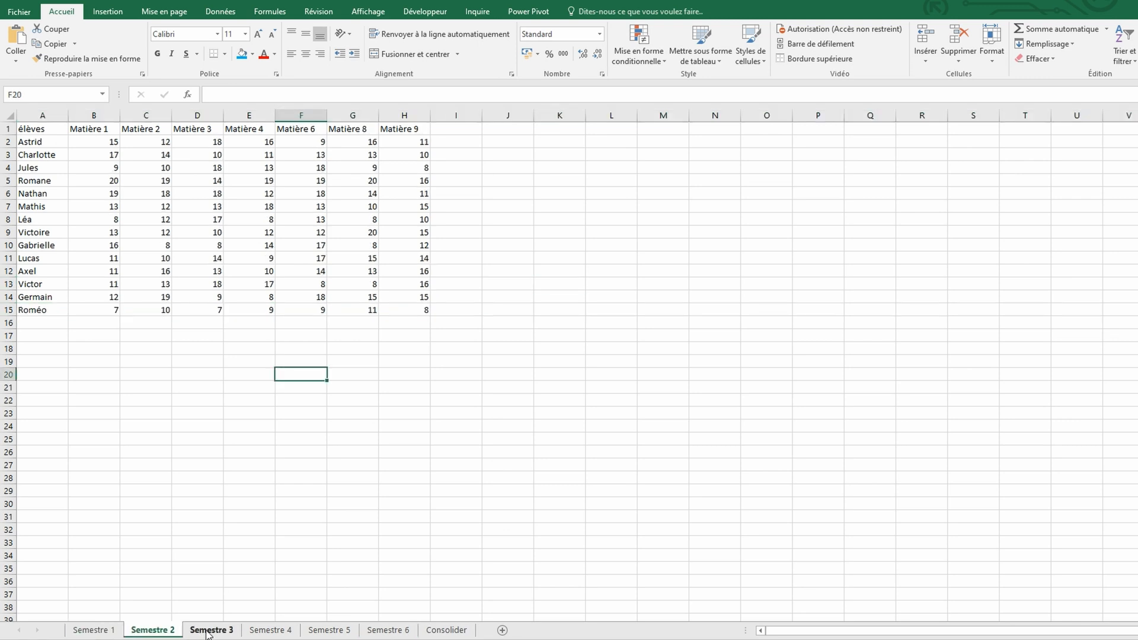
pyautogui.click(207, 632)
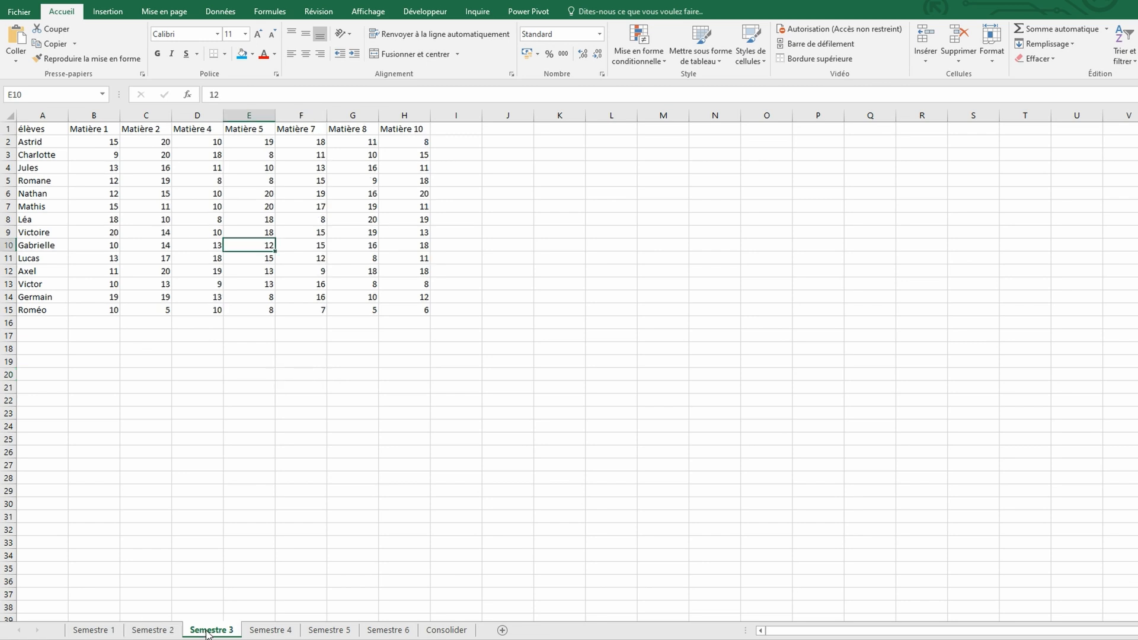
pyautogui.click(259, 632)
pyautogui.click(318, 632)
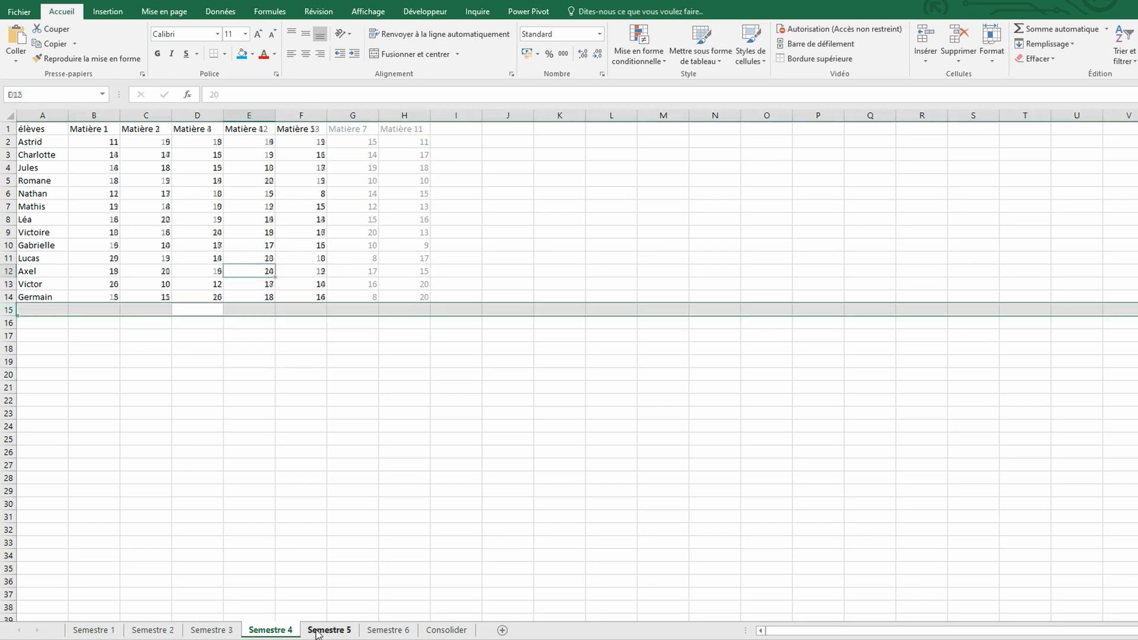
pyautogui.click(405, 530)
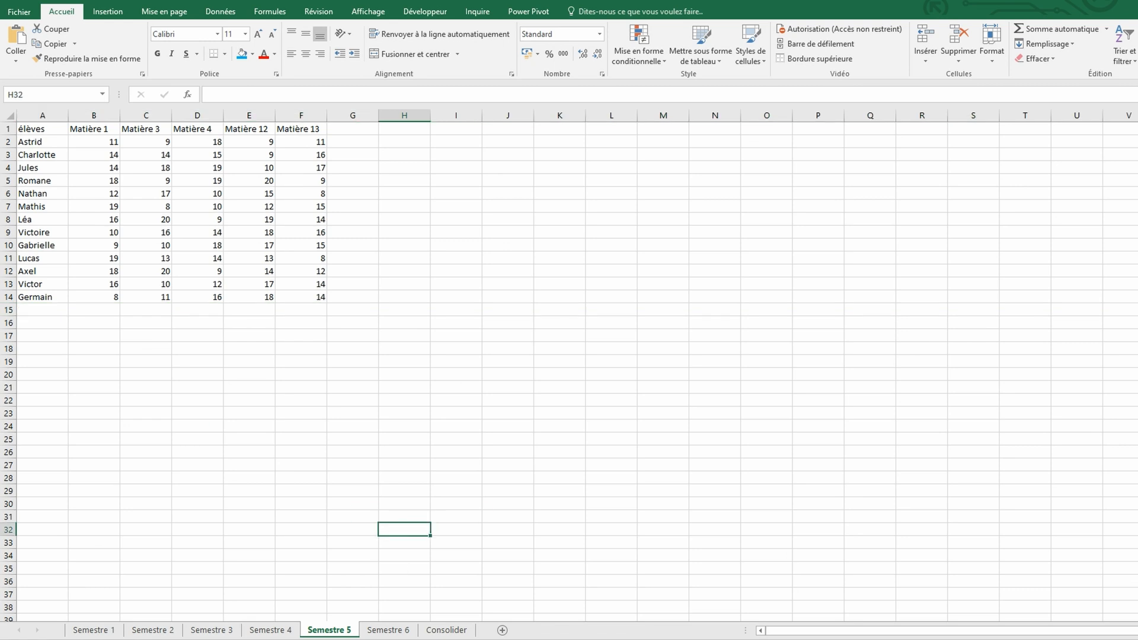
pyautogui.click(388, 631)
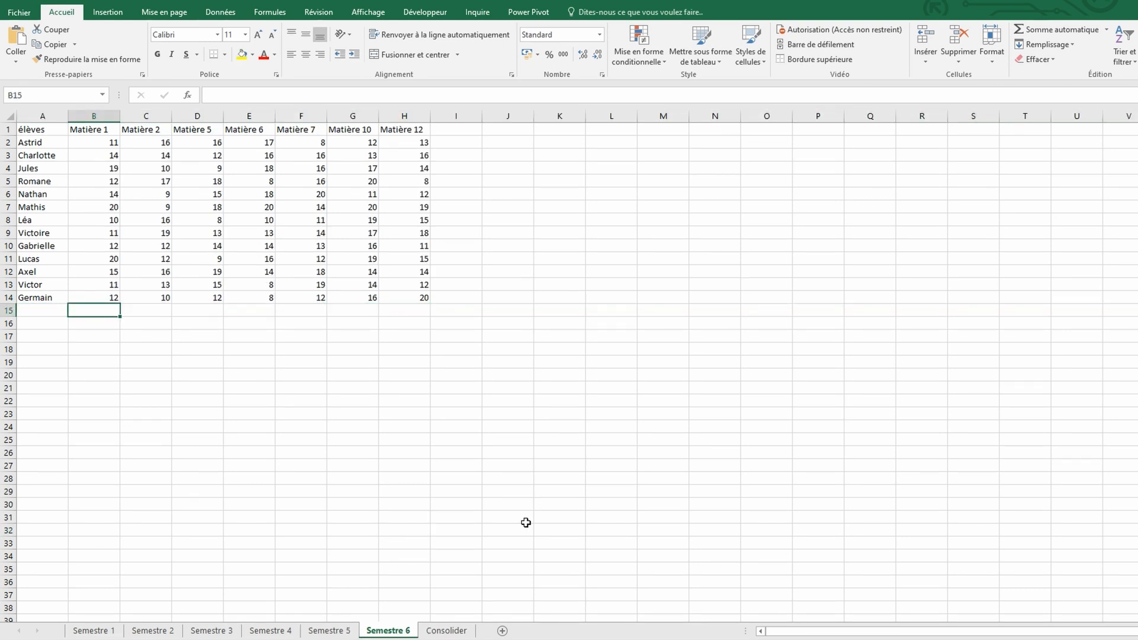
pyautogui.click(452, 632)
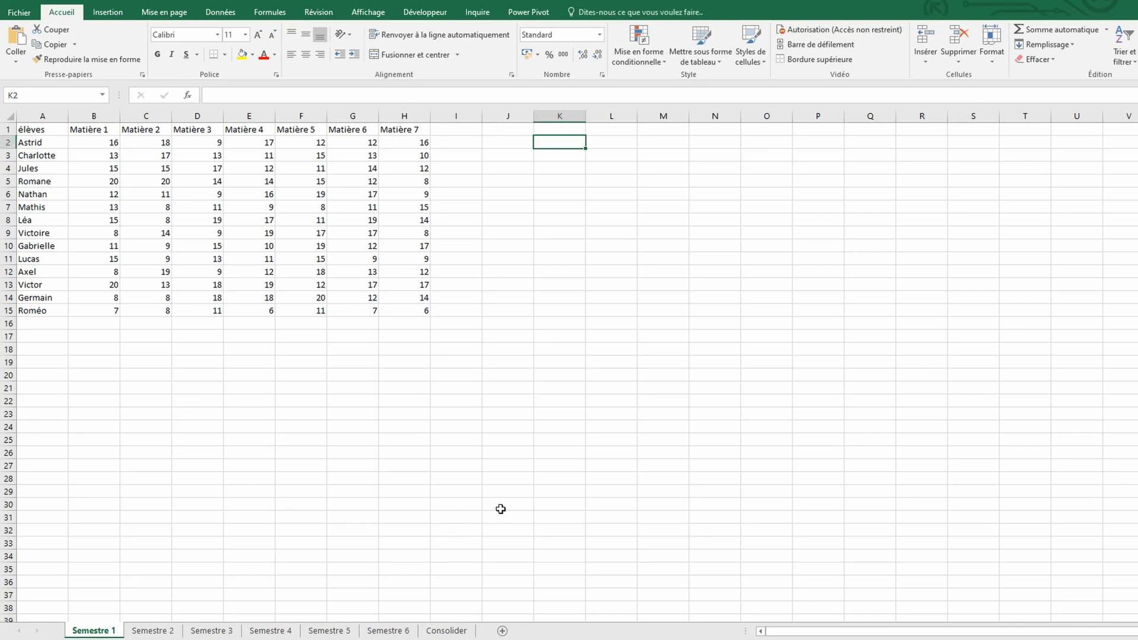
# Start a data consolidation at cell A1 of the Consolider sheet
pyautogui.click(457, 631)
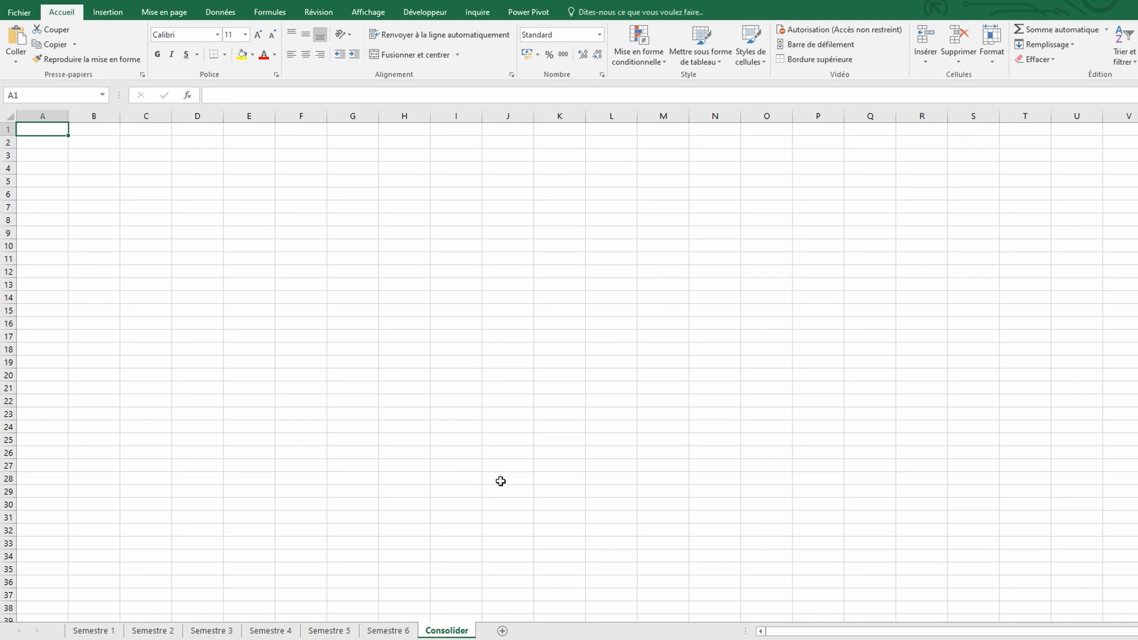
pyautogui.click(221, 12)
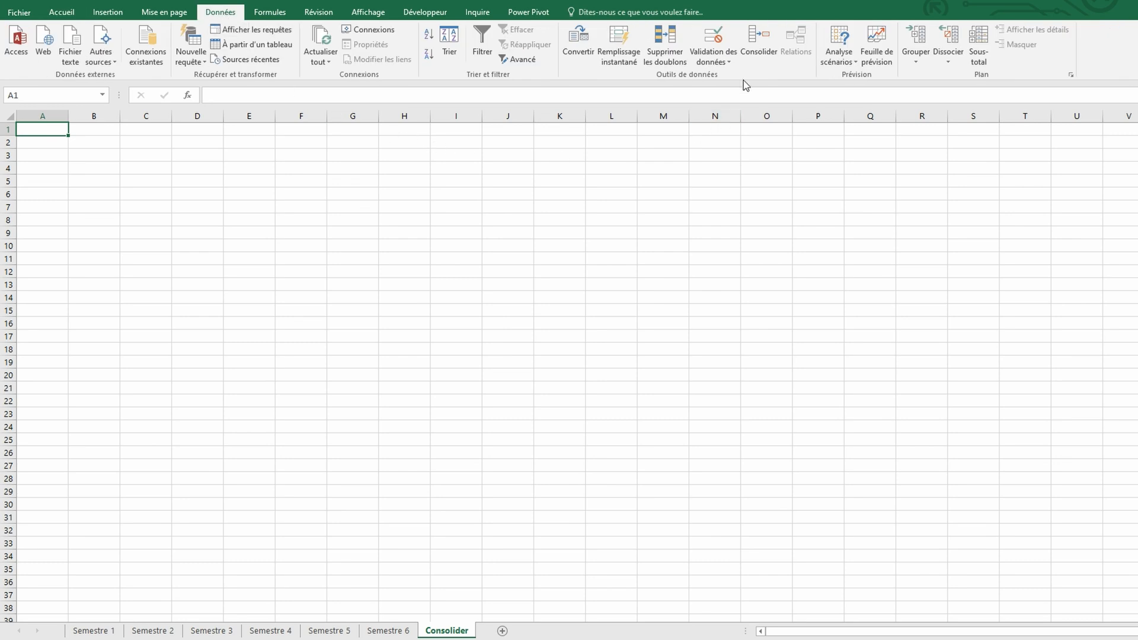
pyautogui.click(756, 51)
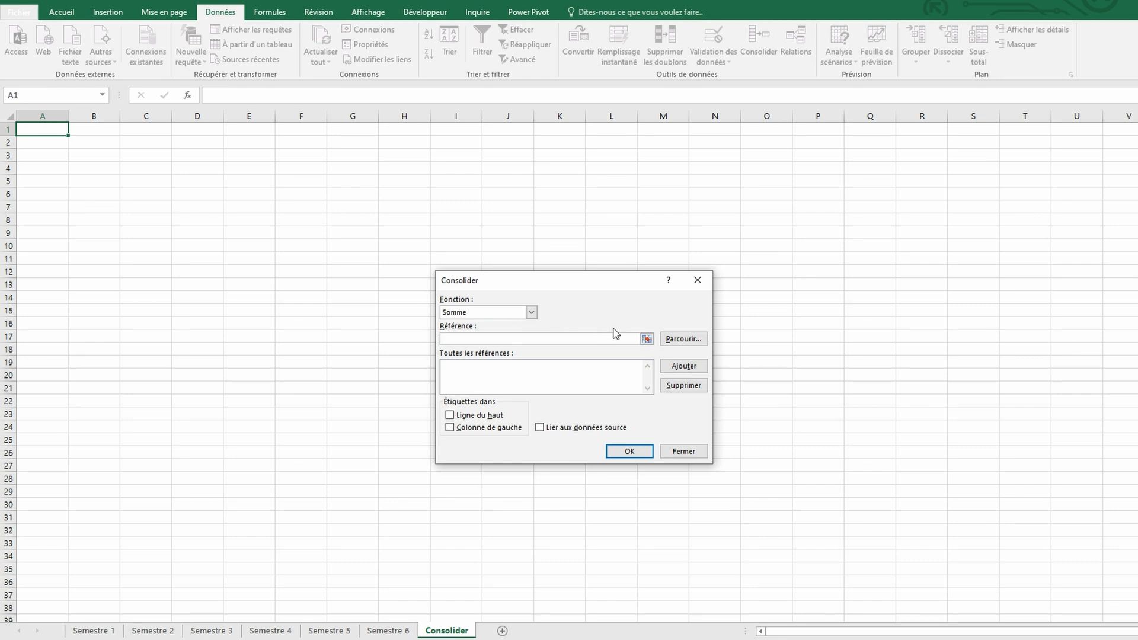
# Add the range A1:H15 of the Semestre 1 sheet to the consolidation references
pyautogui.click(647, 339)
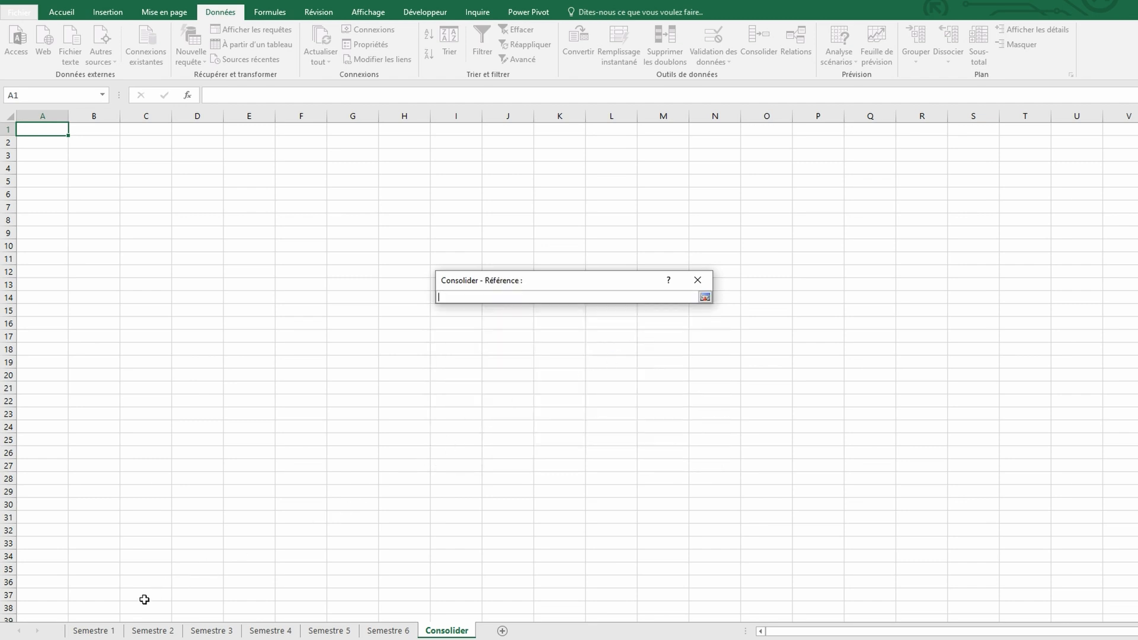
pyautogui.click(92, 630)
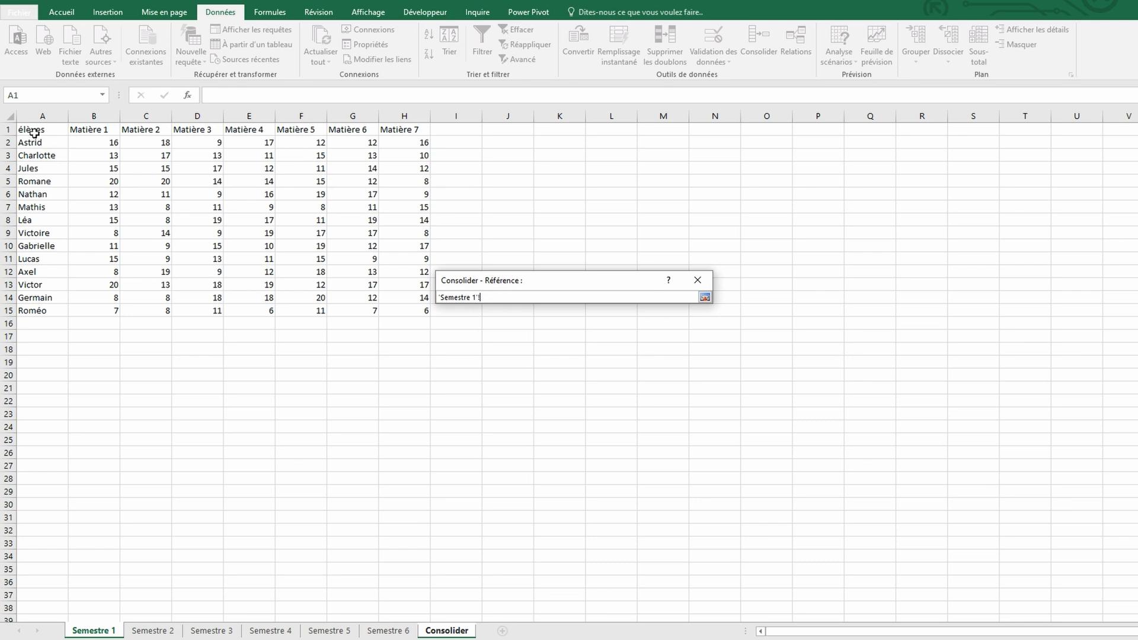
pyautogui.moveTo(34, 134); pyautogui.dragTo(387, 306)
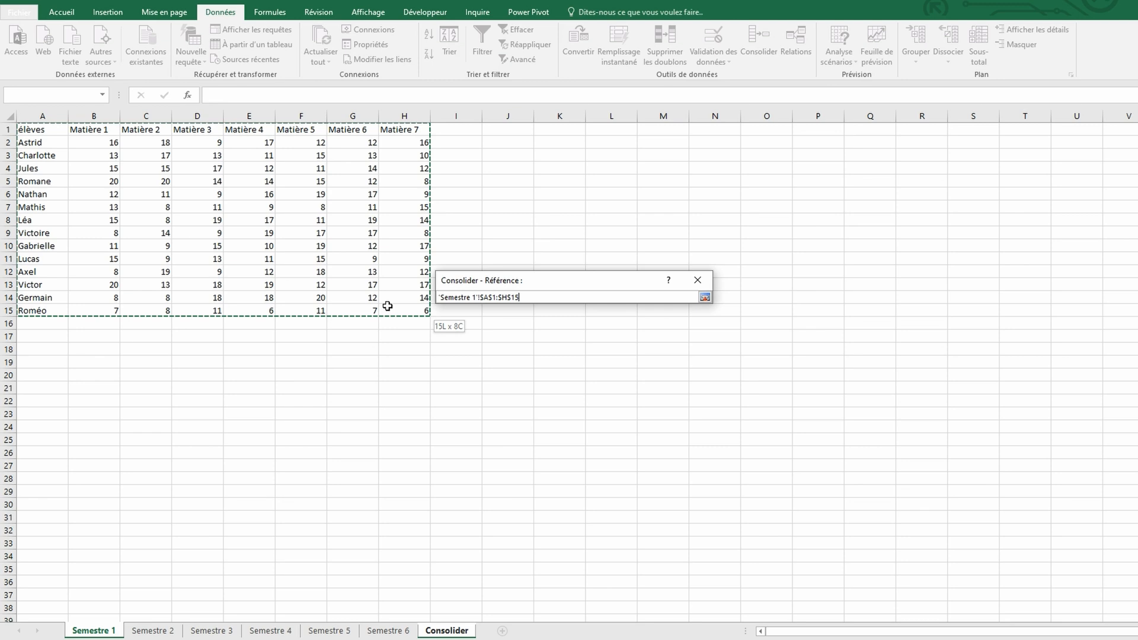
pyautogui.moveTo(387, 306); pyautogui.dragTo(390, 307)
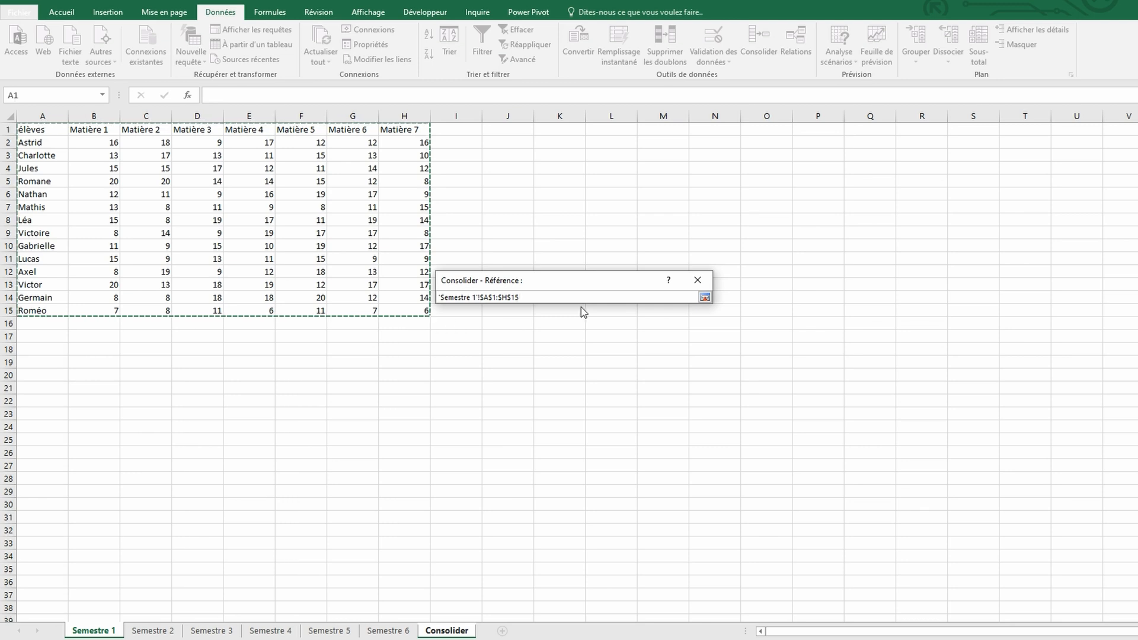
pyautogui.click(708, 297)
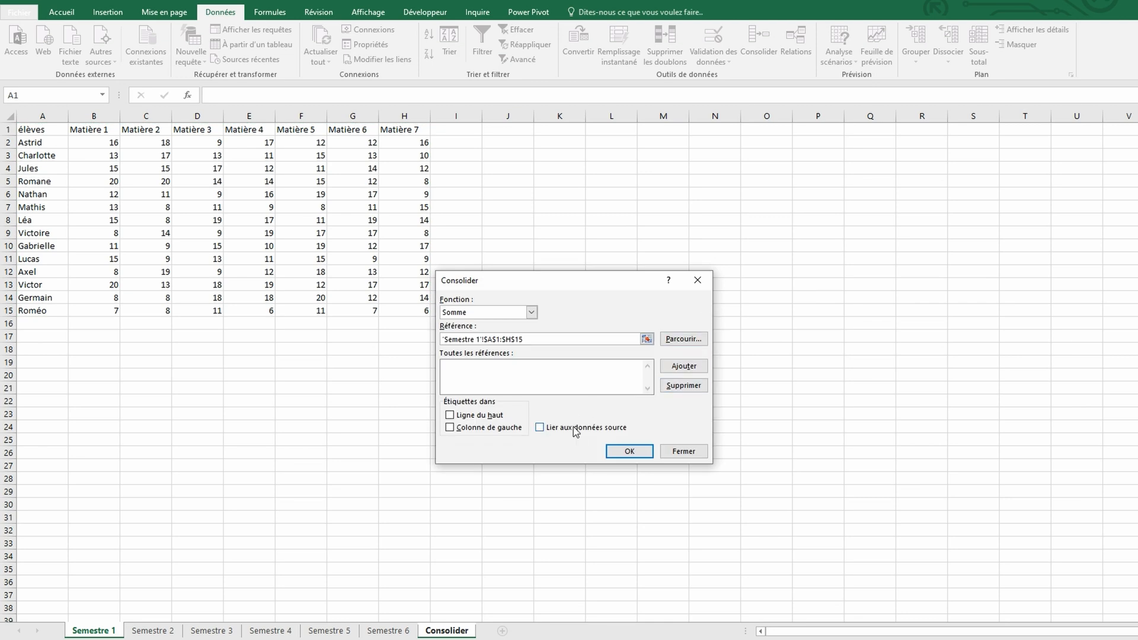
pyautogui.click(680, 371)
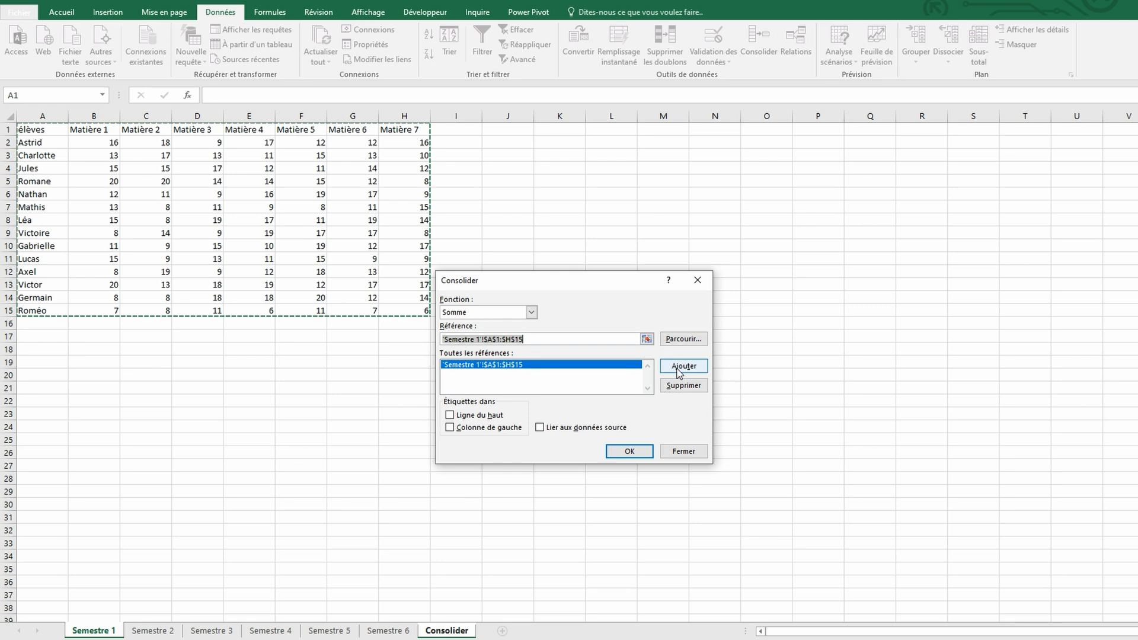
# Add the range A1:H15 of the Semestre 2 and Semestre 3 sheets to the consolidation references
pyautogui.click(164, 632)
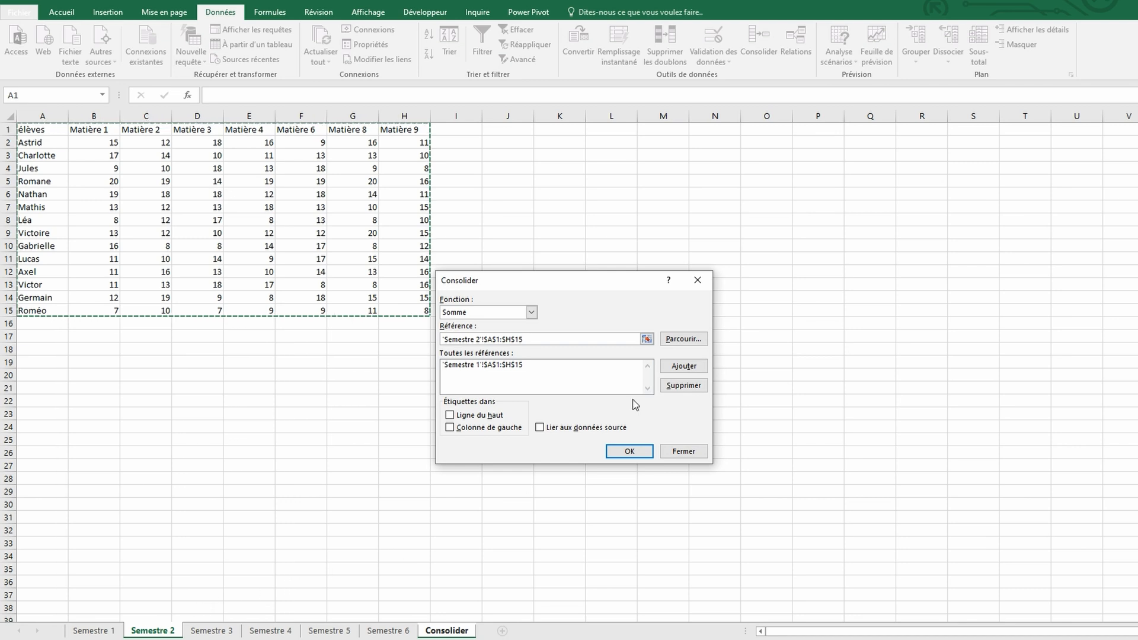
pyautogui.click(673, 369)
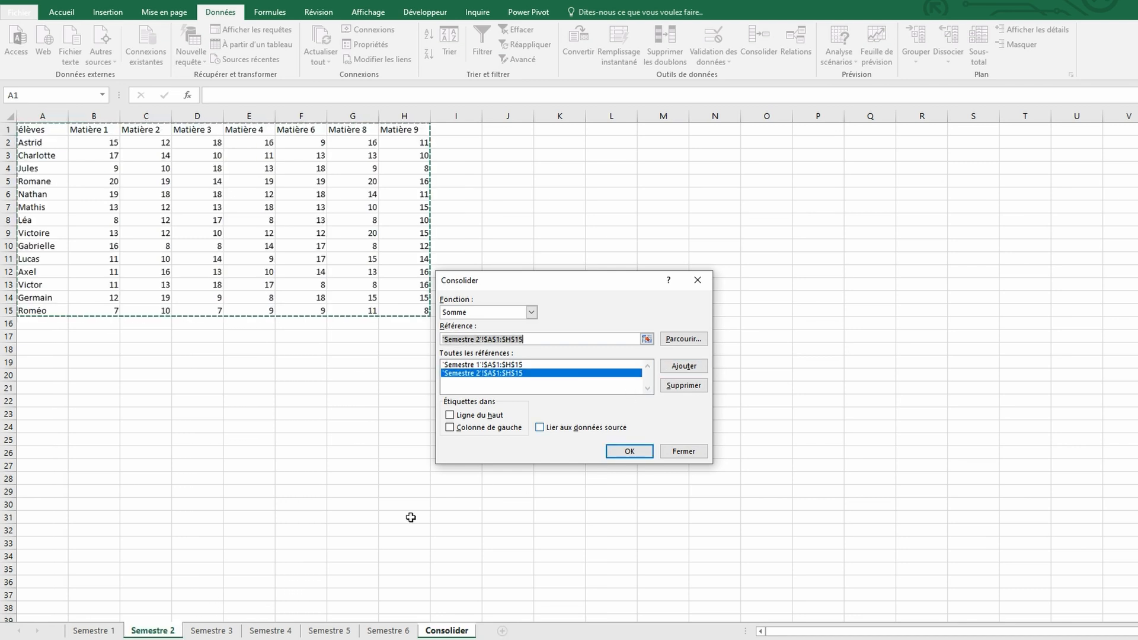
pyautogui.click(211, 631)
pyautogui.click(681, 366)
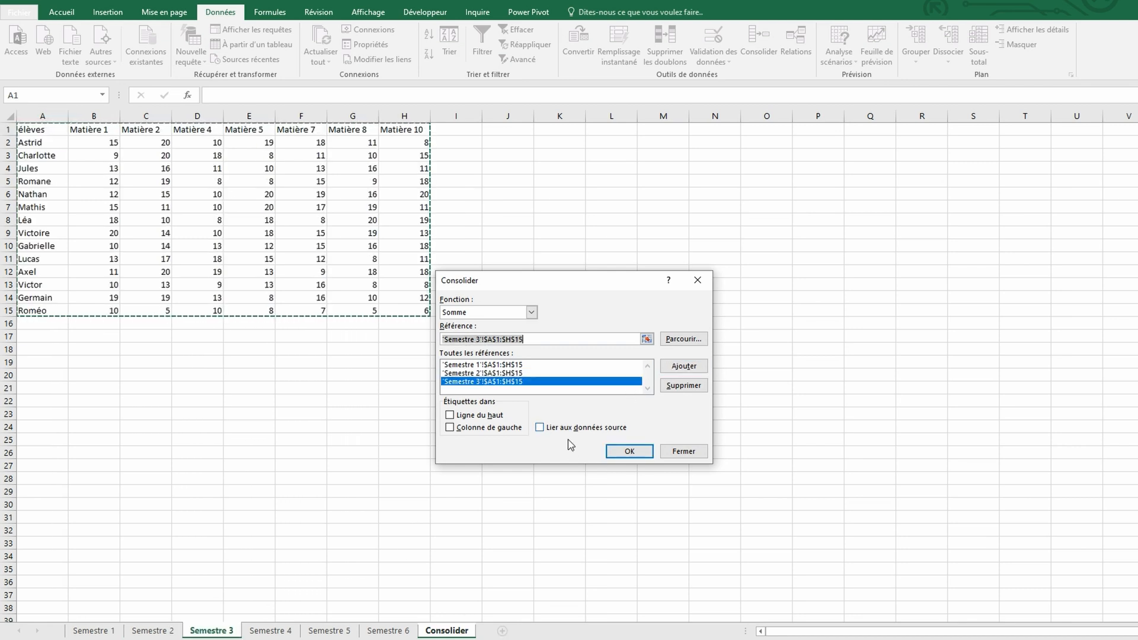
# Add the range A1:H14 of the Semestre 4 sheet and A1:F14 of the Semestre 5 sheet to the consolidation references
pyautogui.click(270, 631)
pyautogui.moveTo(27, 130); pyautogui.dragTo(403, 297)
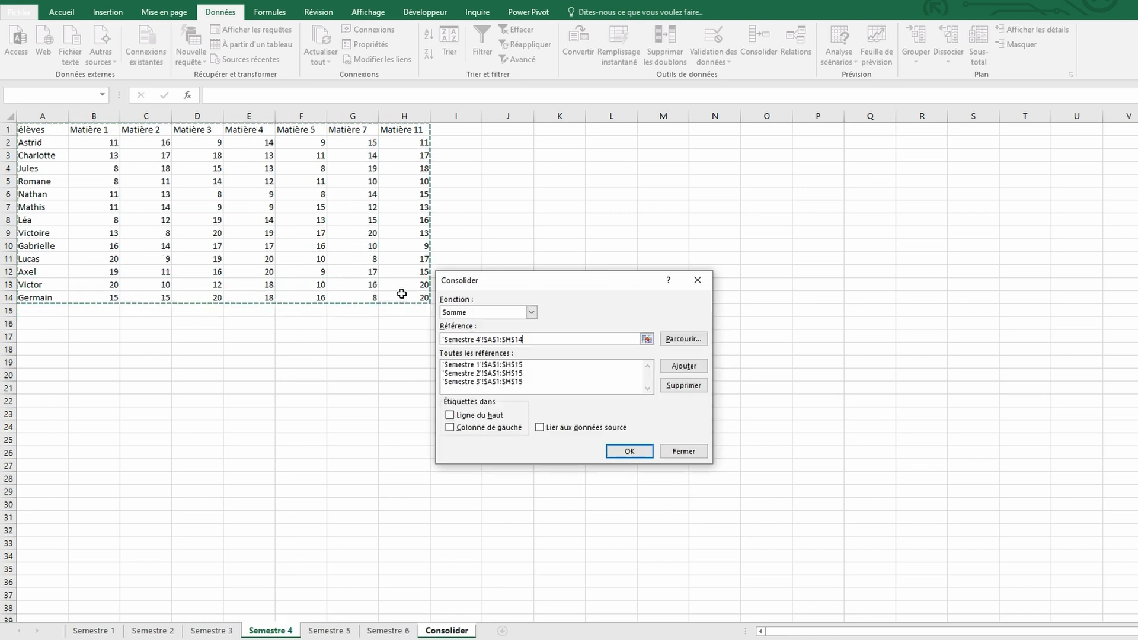
pyautogui.click(683, 365)
pyautogui.click(329, 631)
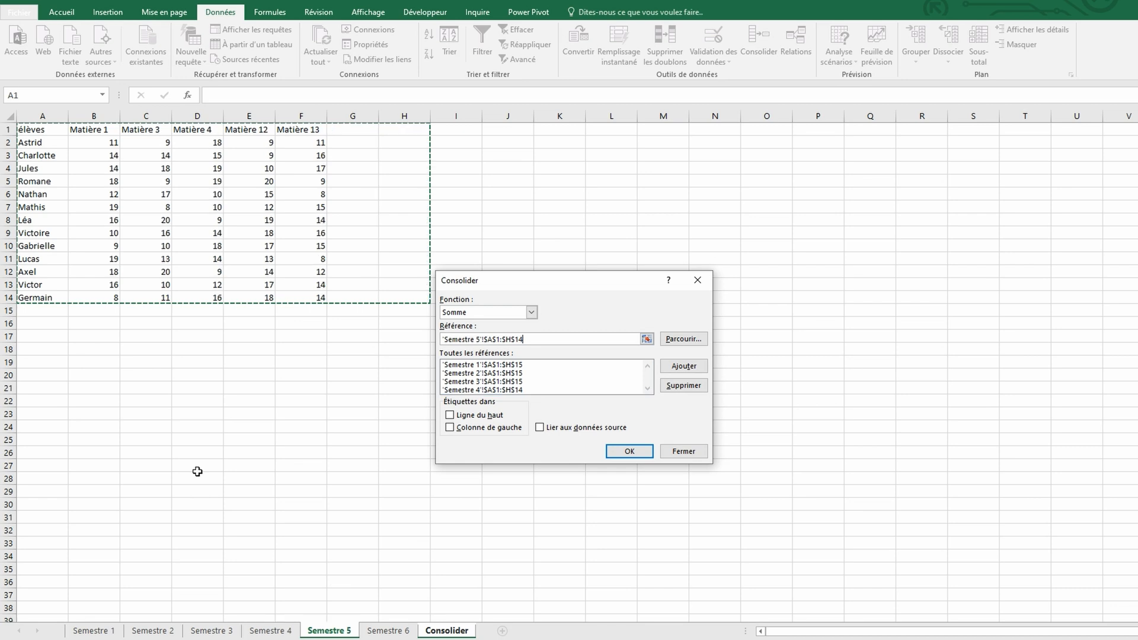
pyautogui.moveTo(27, 129); pyautogui.dragTo(327, 294)
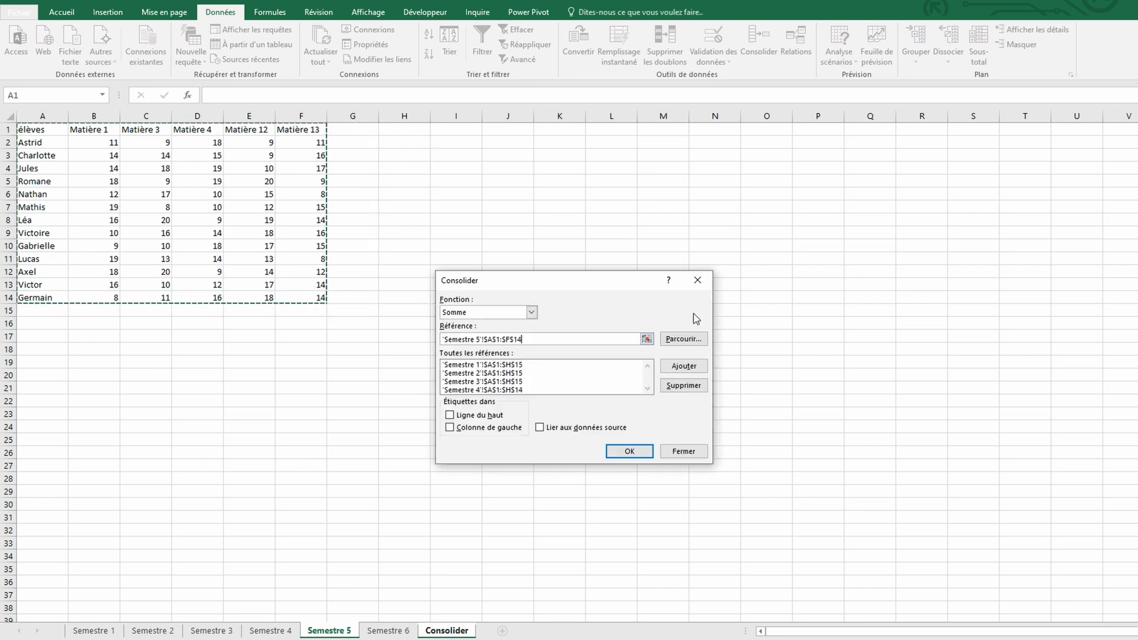
pyautogui.click(683, 365)
# Add the range A1:H14 of the Semestre 6 sheet to the consolidation references
pyautogui.click(388, 631)
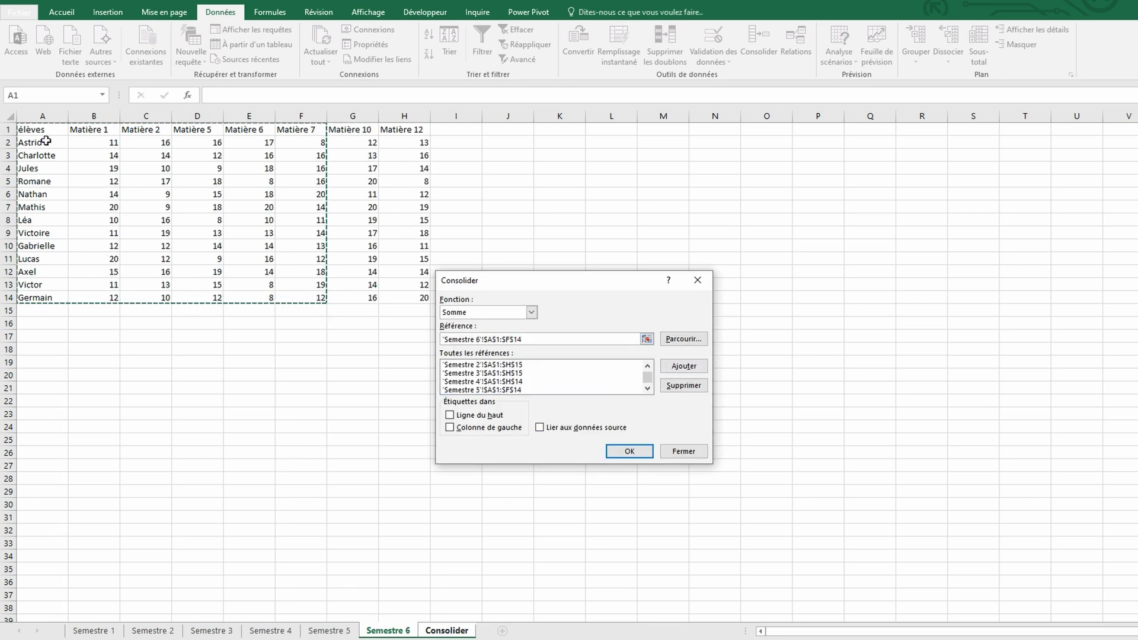
pyautogui.moveTo(27, 129); pyautogui.dragTo(428, 298)
pyautogui.click(675, 365)
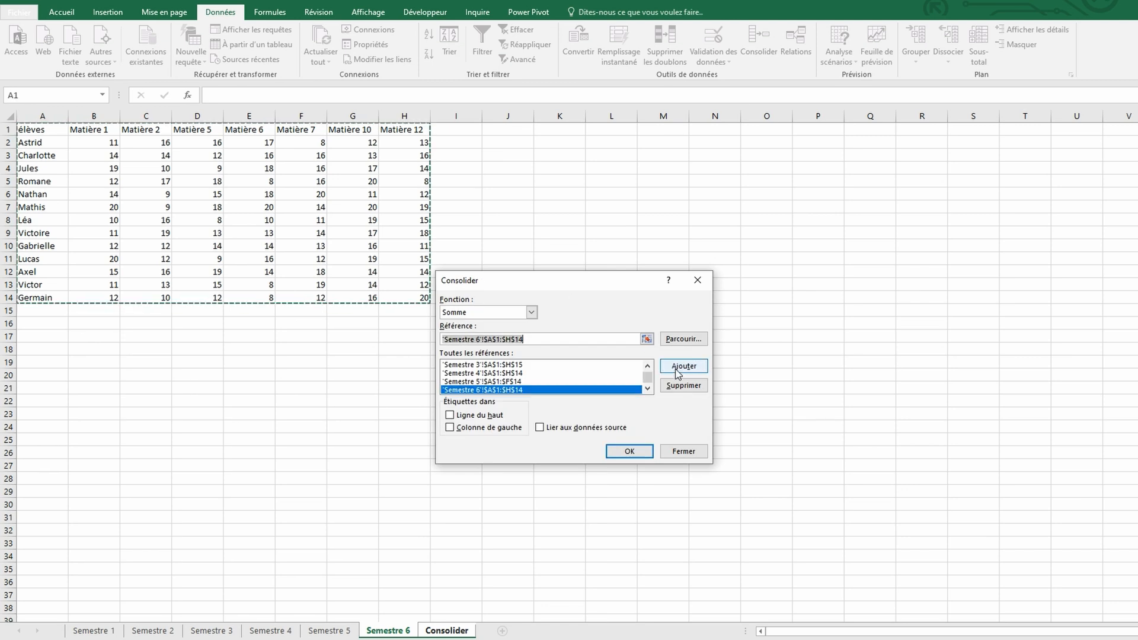
# Use the top row and left column as labels, link to the source data, and run the Somme consolidation
pyautogui.click(478, 416)
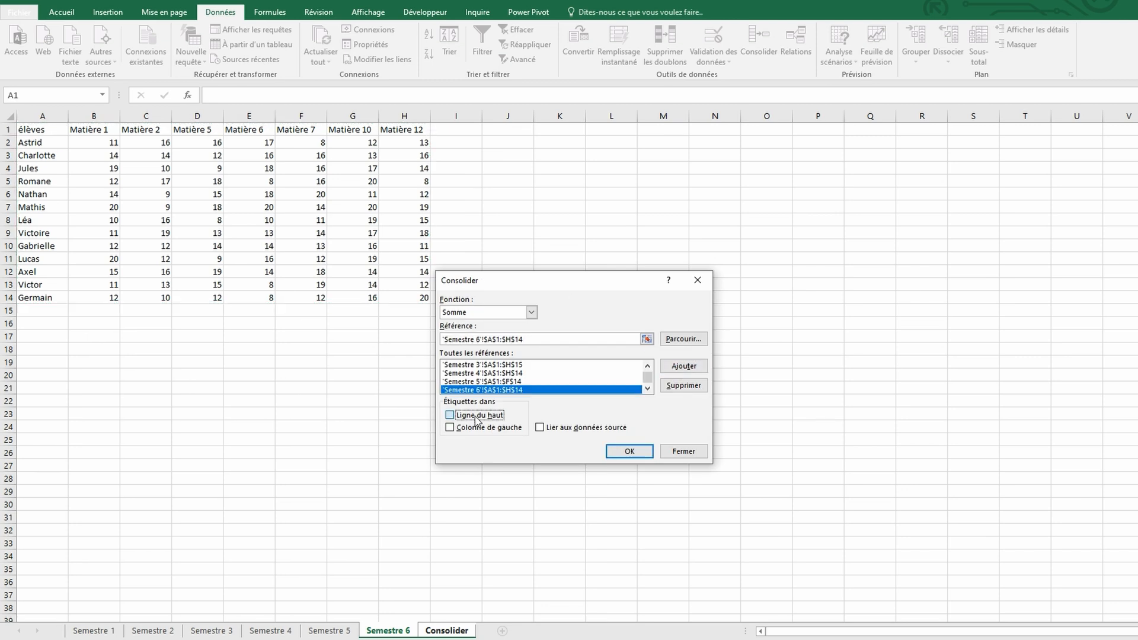
pyautogui.click(468, 428)
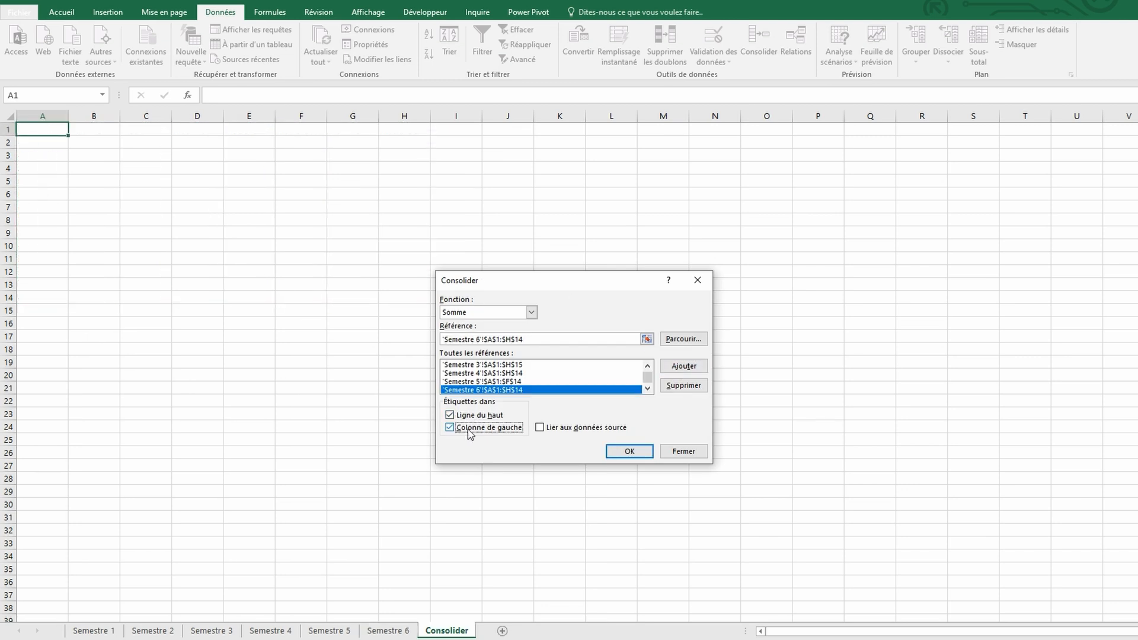
pyautogui.click(580, 428)
pyautogui.click(629, 453)
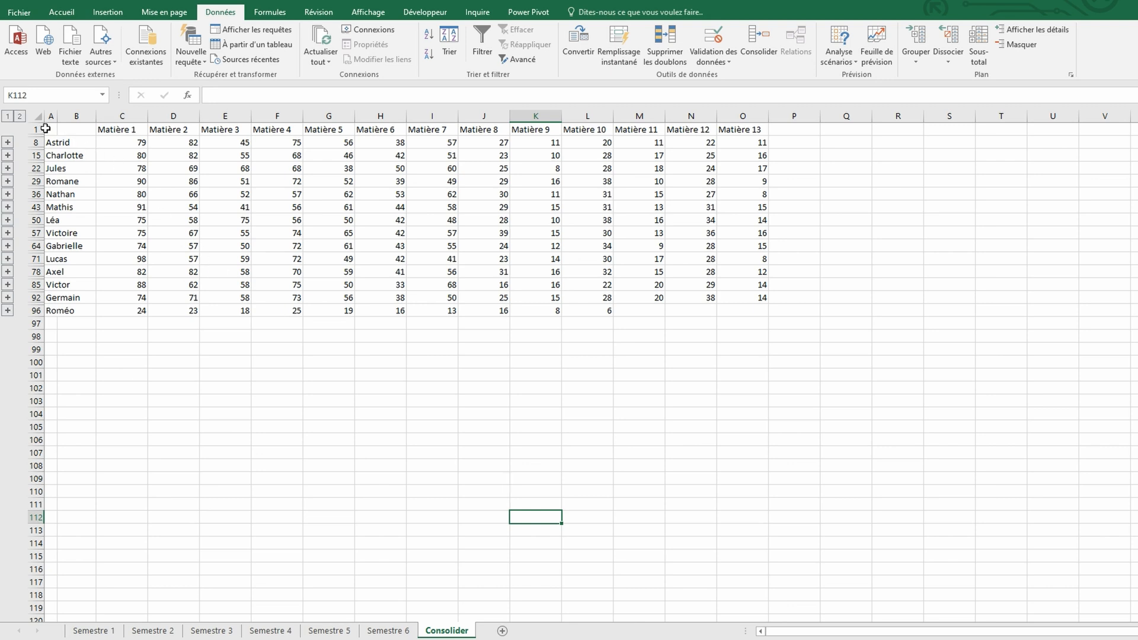
# Consolidate the table A1:O96 on the Consolider sheet again with the Moyenne function
pyautogui.moveTo(44, 129); pyautogui.dragTo(749, 312)
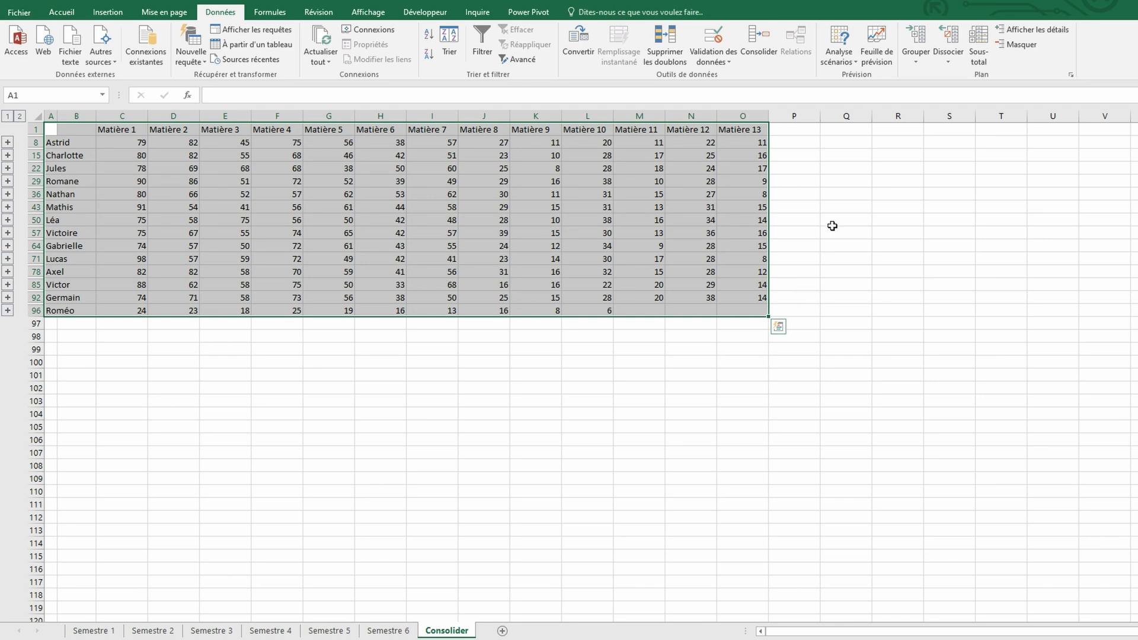
pyautogui.click(758, 41)
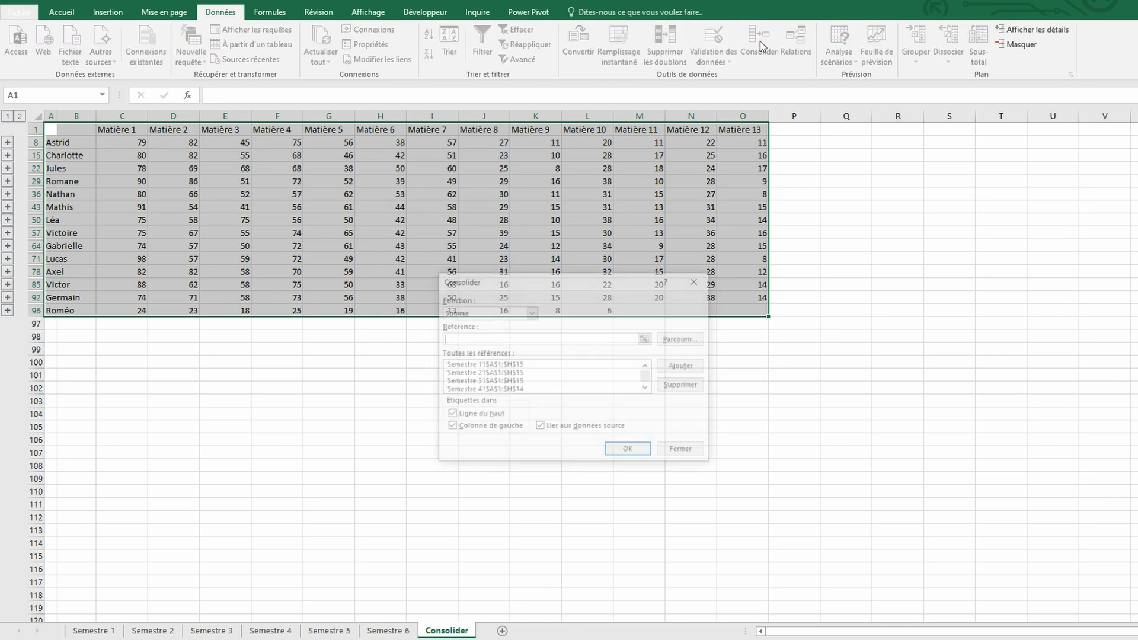
pyautogui.click(532, 312)
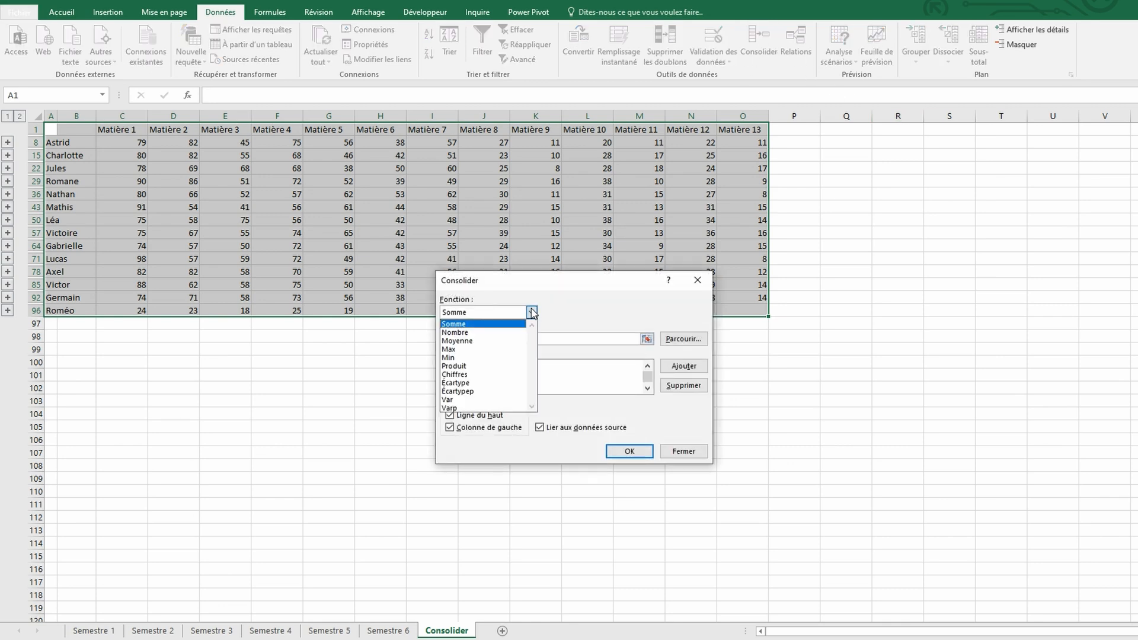
pyautogui.click(512, 340)
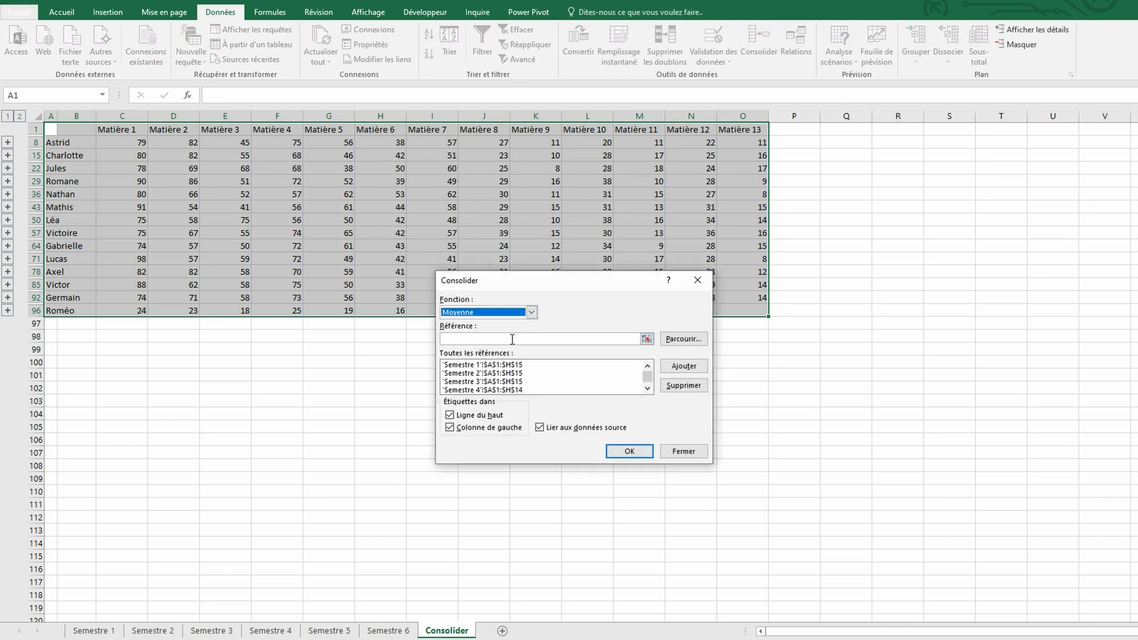
pyautogui.click(641, 451)
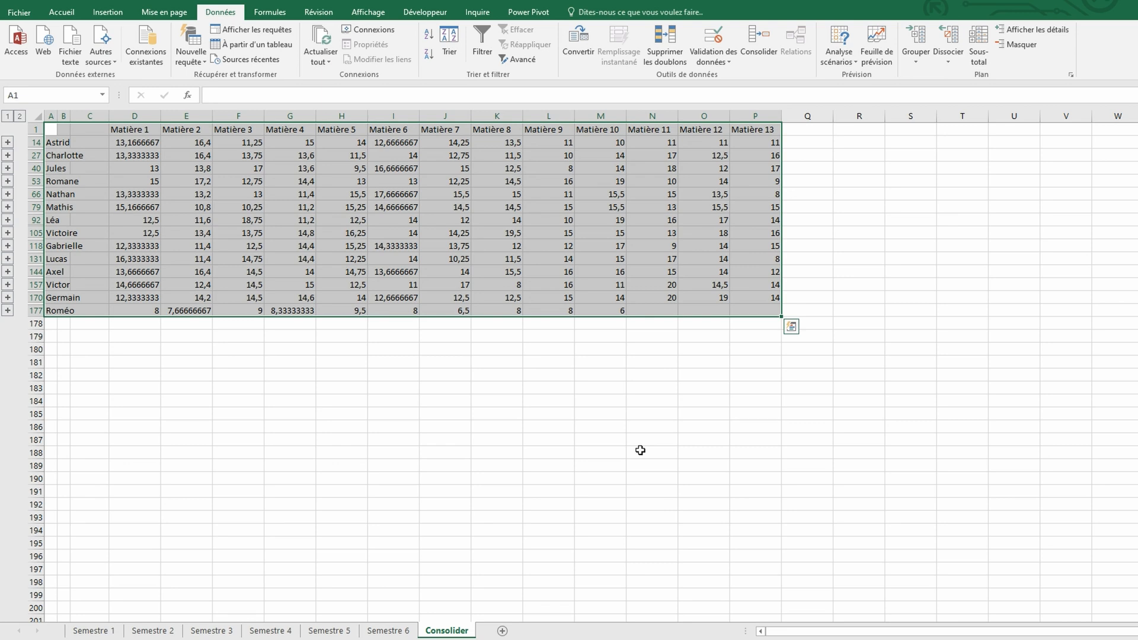
pyautogui.click(553, 400)
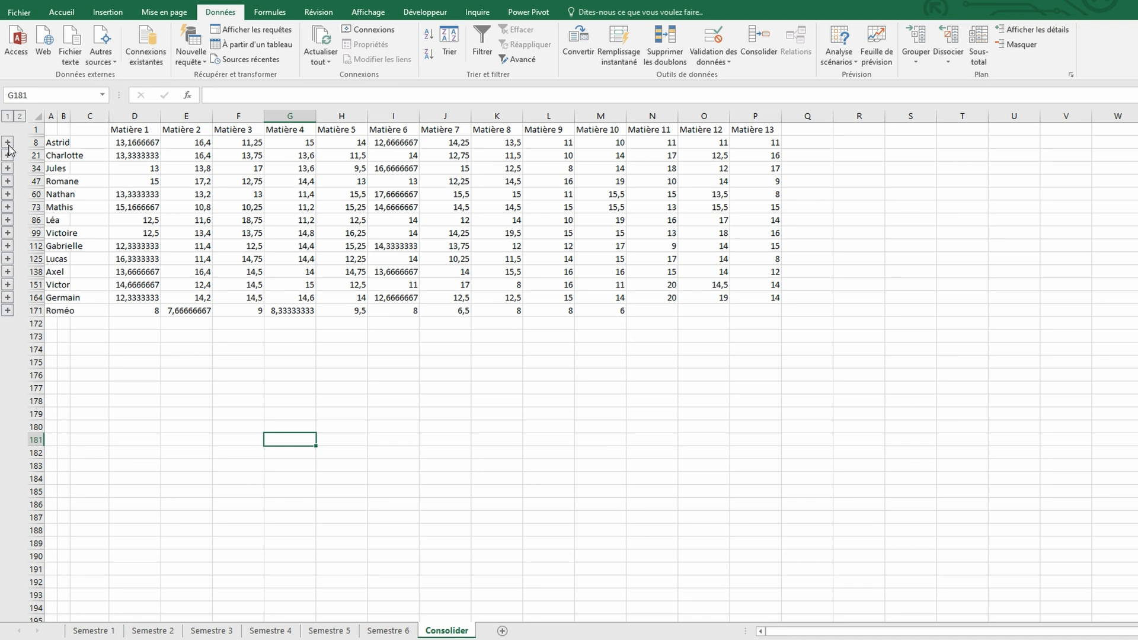
# Expand the first student's detail rows and fill the Matière 6 cells I7 and I8 with light blue
pyautogui.click(8, 142)
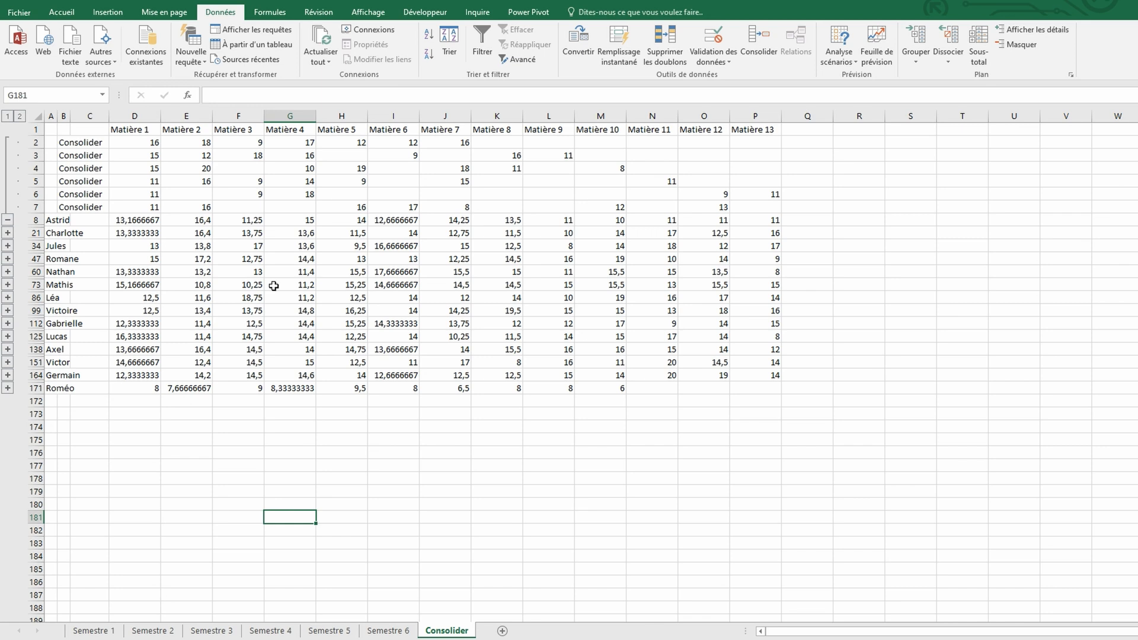
pyautogui.click(389, 209)
pyautogui.click(62, 12)
pyautogui.click(252, 54)
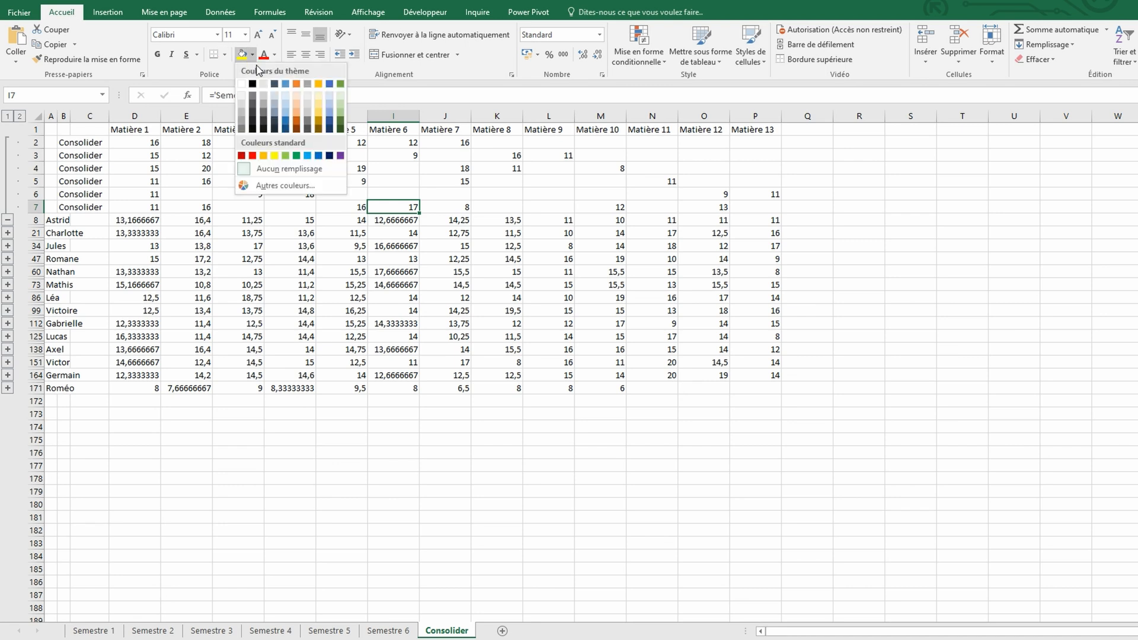
pyautogui.click(286, 112)
pyautogui.click(399, 220)
pyautogui.press('F4')
pyautogui.click(351, 259)
# Set the first student's Matière 6 grade in E2 of the Semestre 6 sheet to 20 and return to the Consolider sheet
pyautogui.click(393, 632)
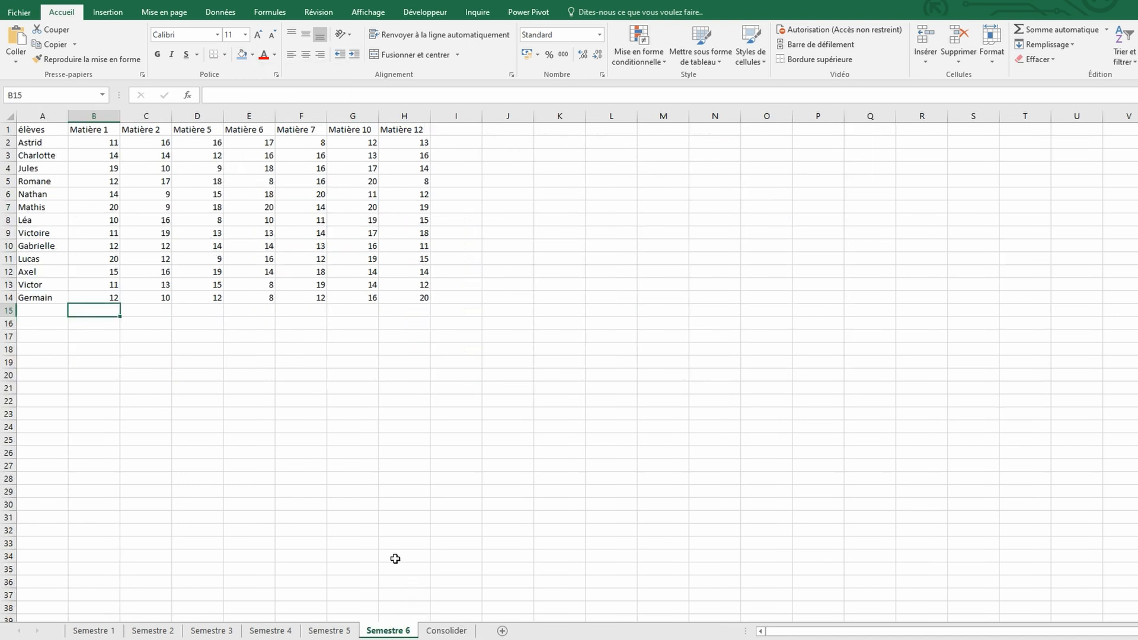
pyautogui.click(237, 144)
pyautogui.write('2')
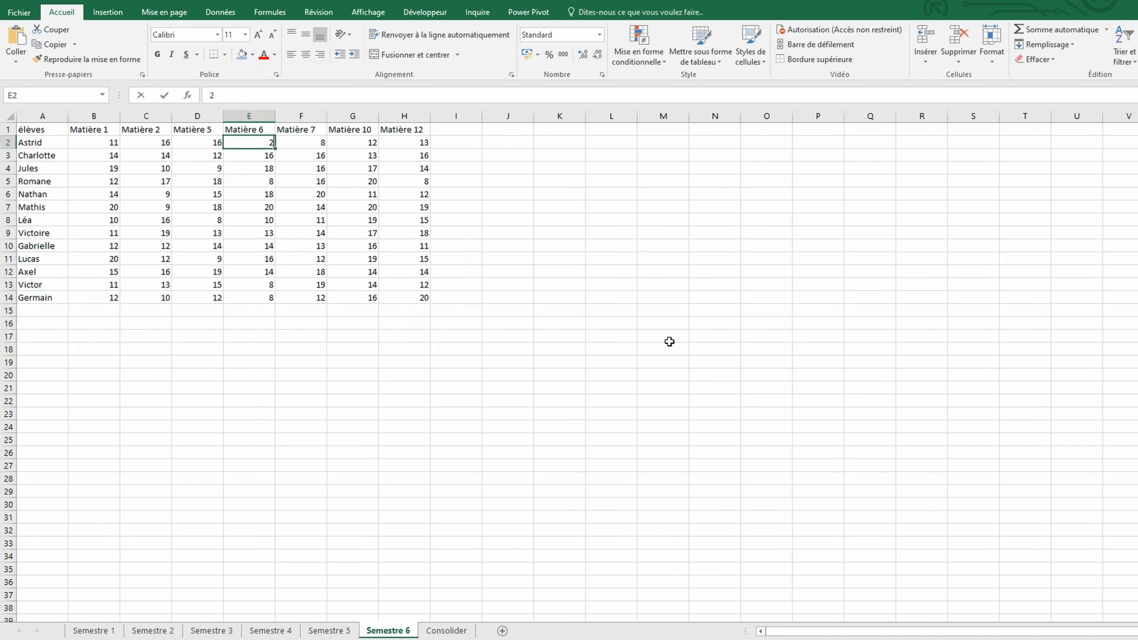
pyautogui.press('Return')
pyautogui.click(446, 630)
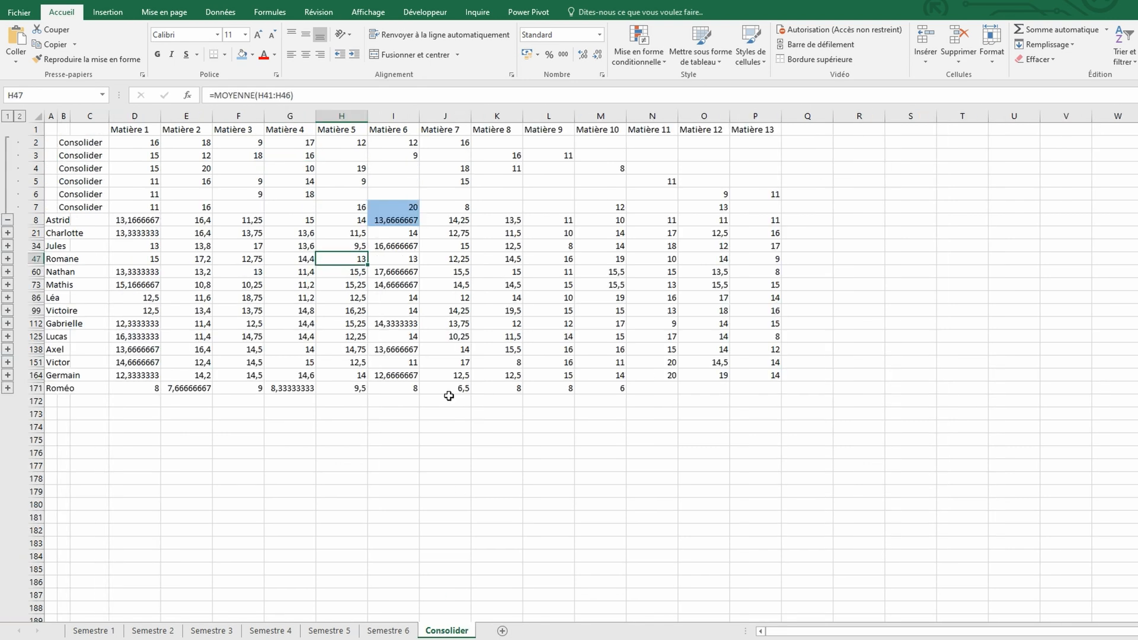